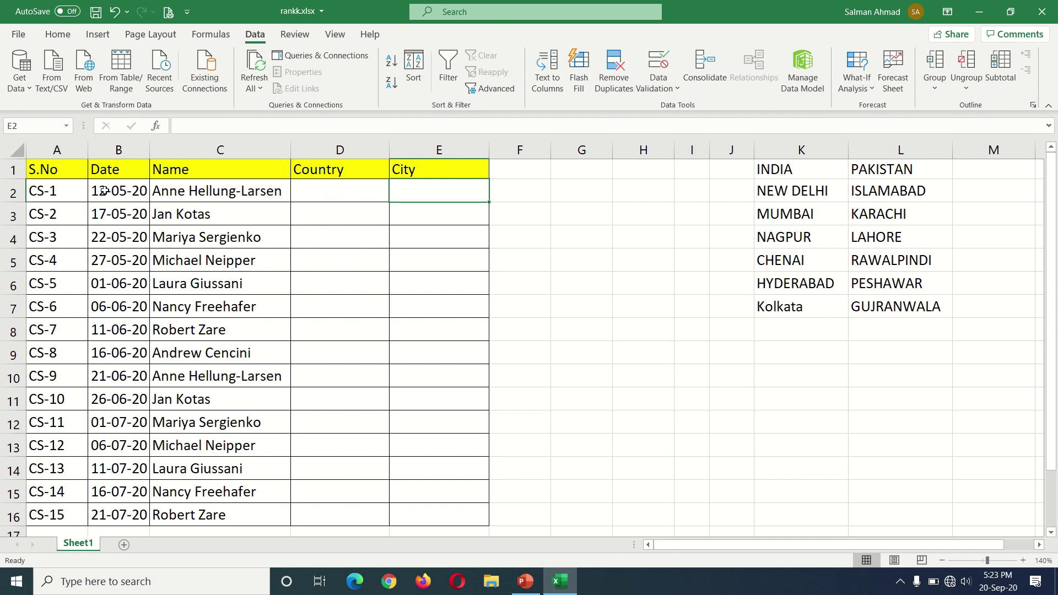
# Examine the empty Country and City columns and the INDIA and PAKISTAN city lists in K1:L7.
pyautogui.click(231, 189)
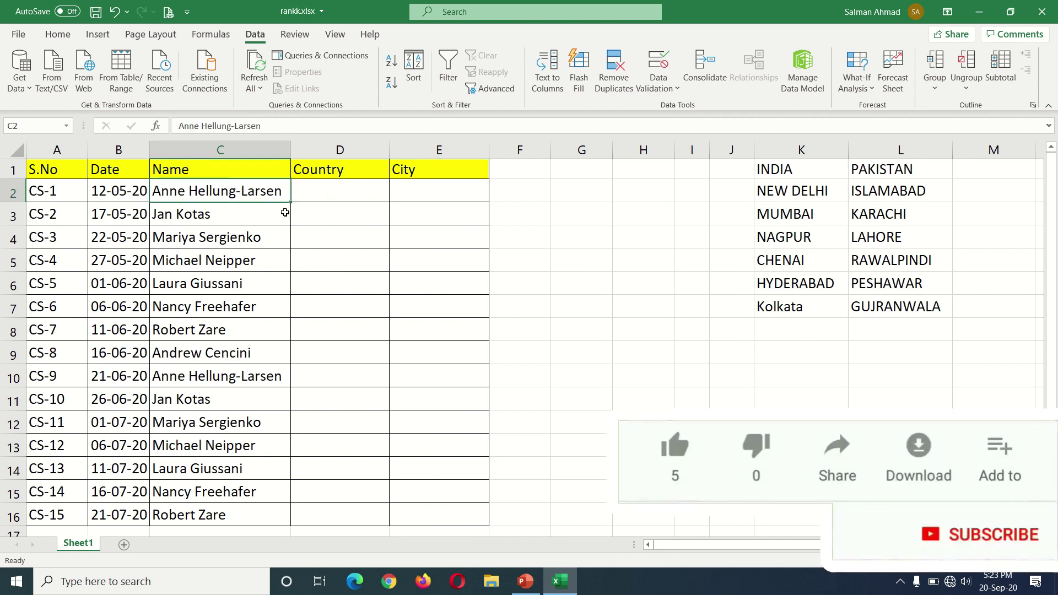
pyautogui.click(318, 197)
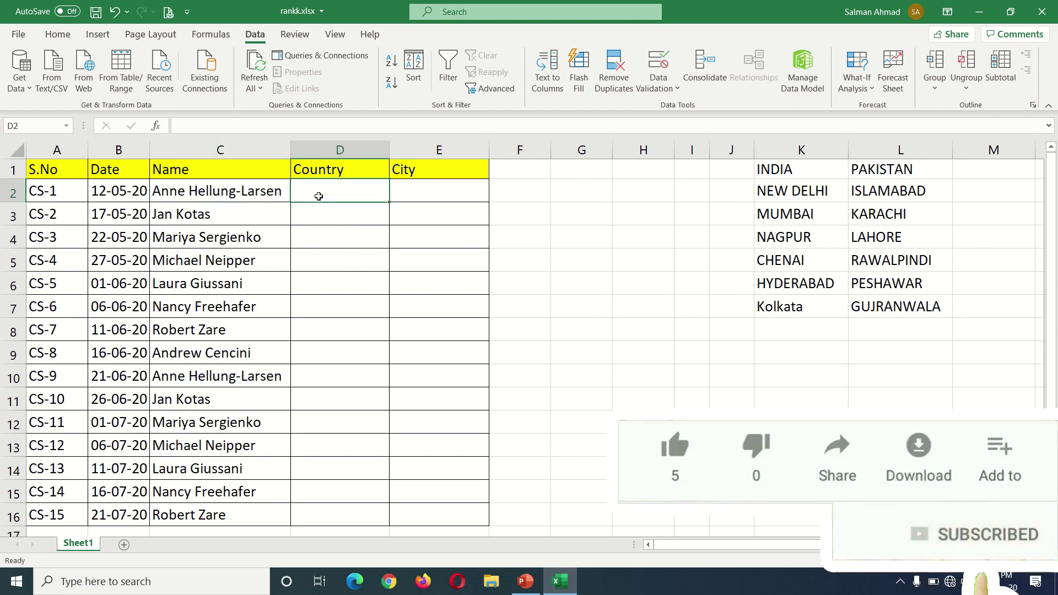
pyautogui.click(419, 196)
pyautogui.click(358, 197)
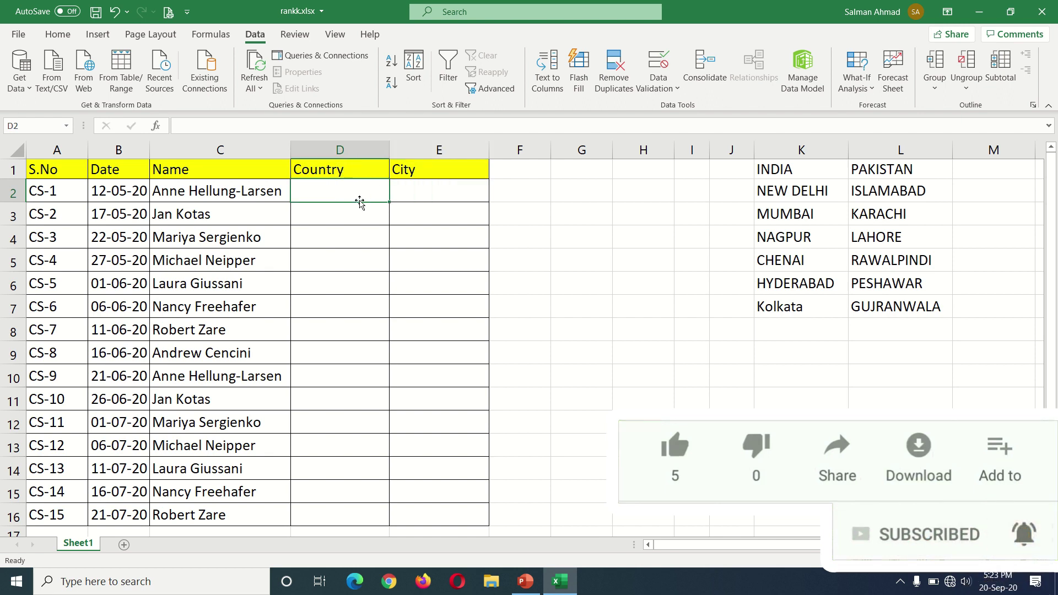
pyautogui.click(421, 191)
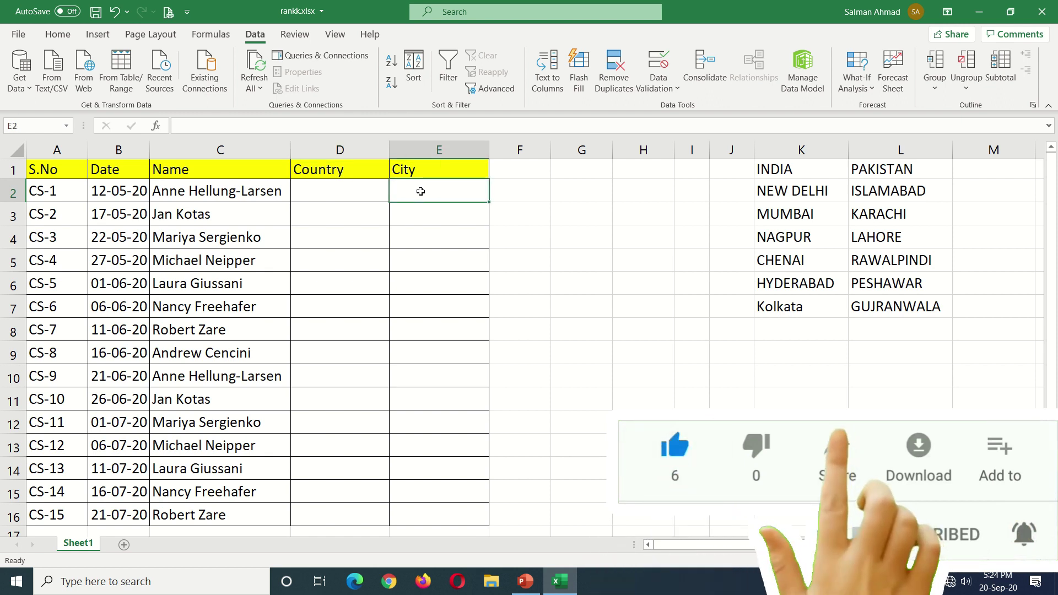
pyautogui.click(349, 188)
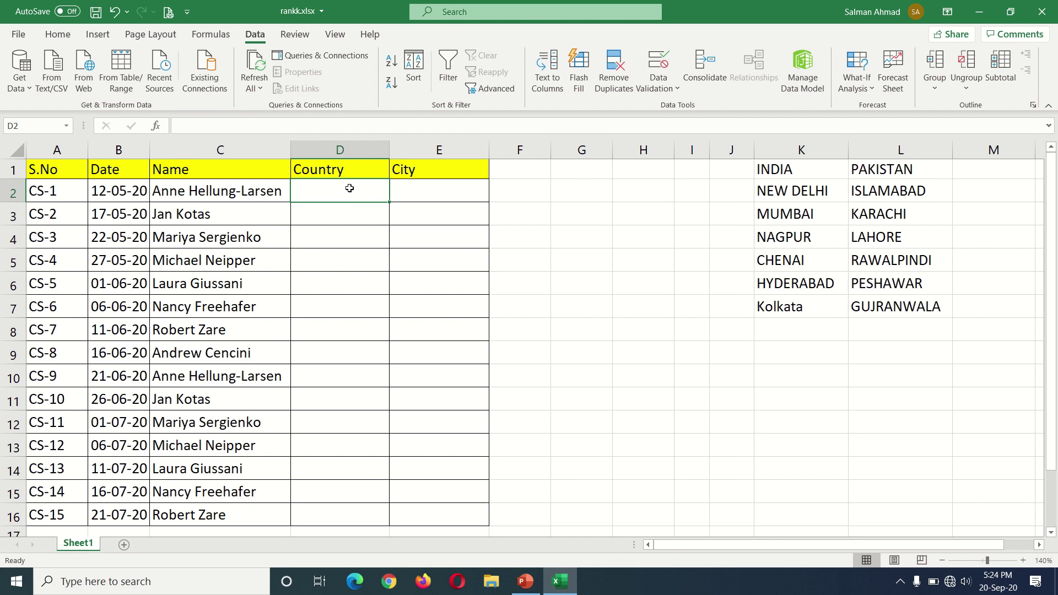
pyautogui.moveTo(768, 171); pyautogui.dragTo(872, 306)
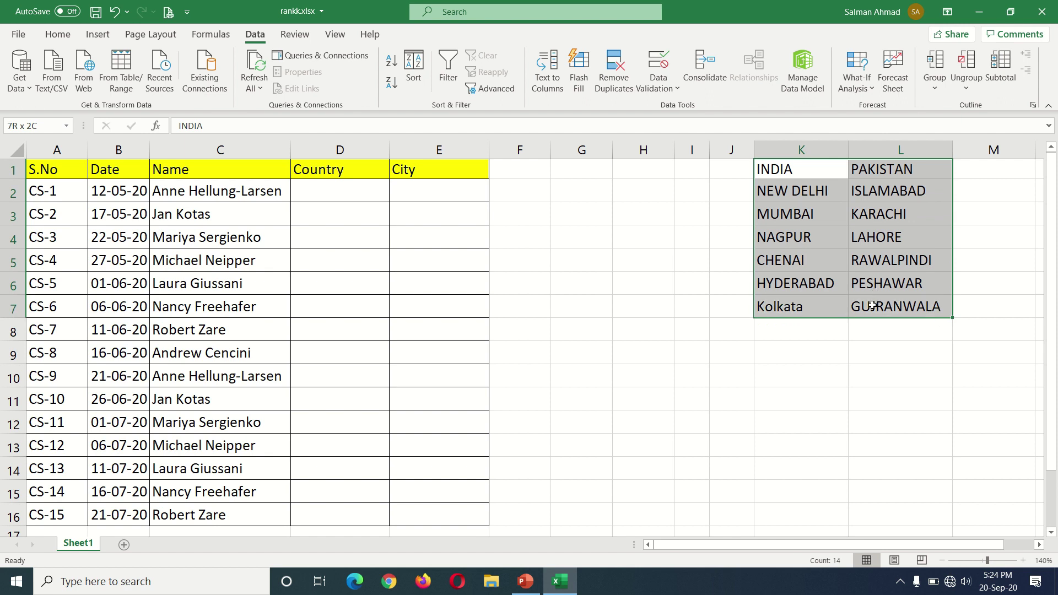
pyautogui.click(777, 348)
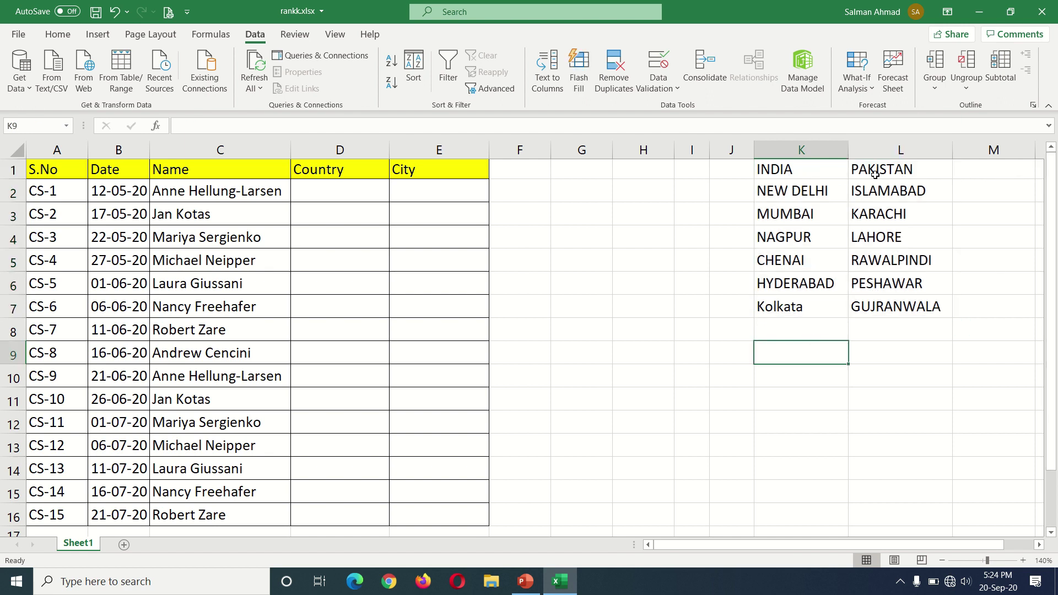
pyautogui.click(804, 175)
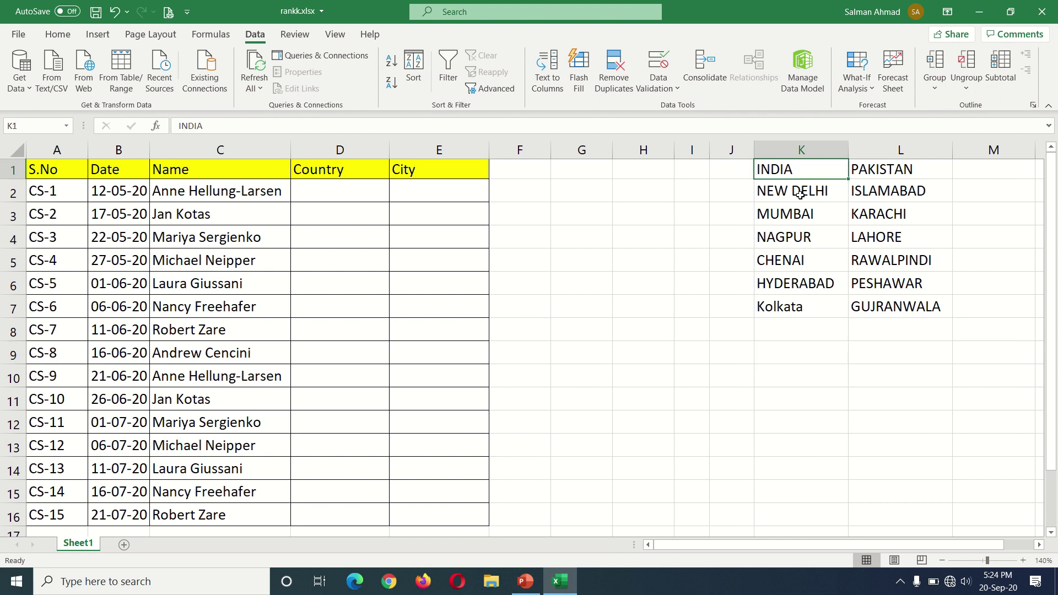
pyautogui.moveTo(794, 190); pyautogui.dragTo(799, 306)
pyautogui.moveTo(909, 187); pyautogui.dragTo(874, 307)
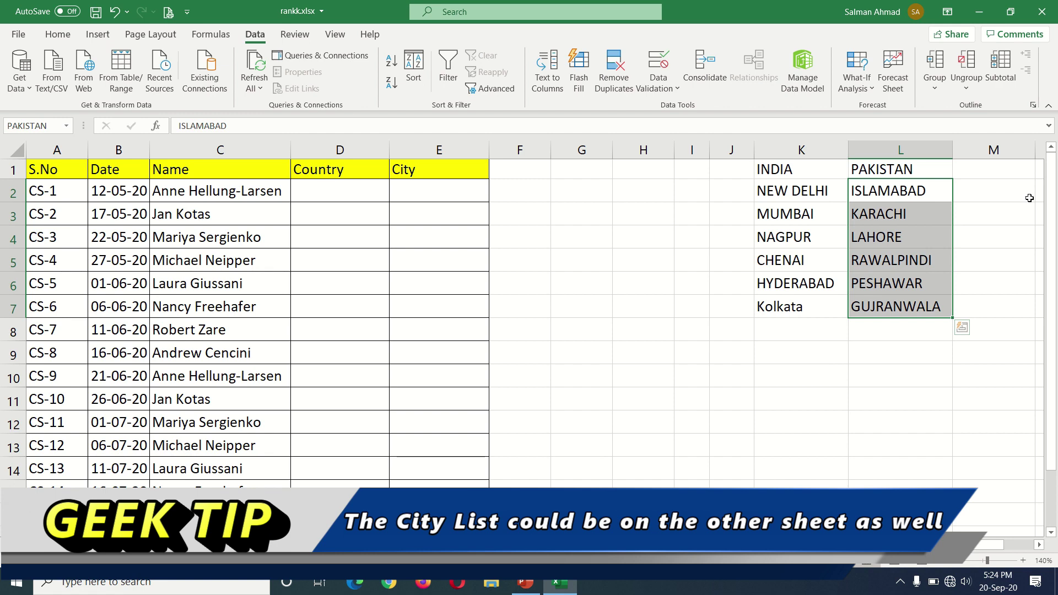
pyautogui.click(331, 190)
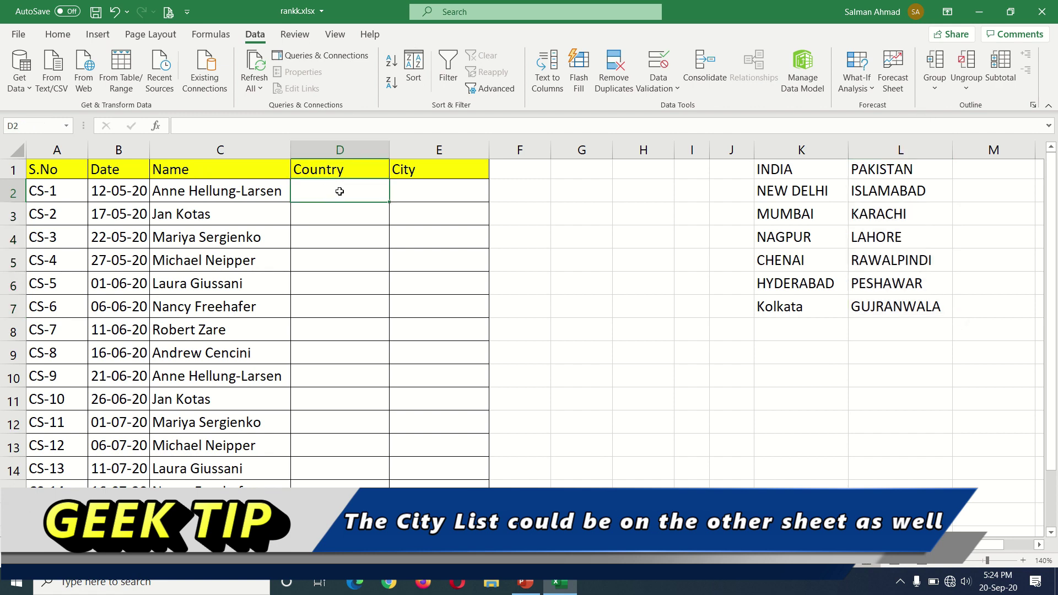
pyautogui.click(418, 194)
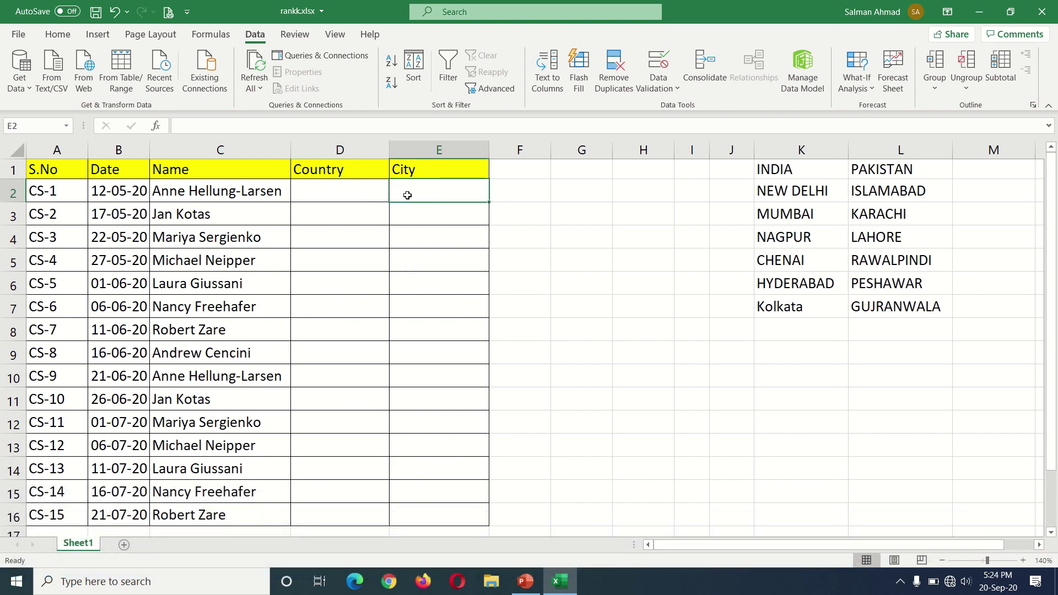
pyautogui.click(367, 191)
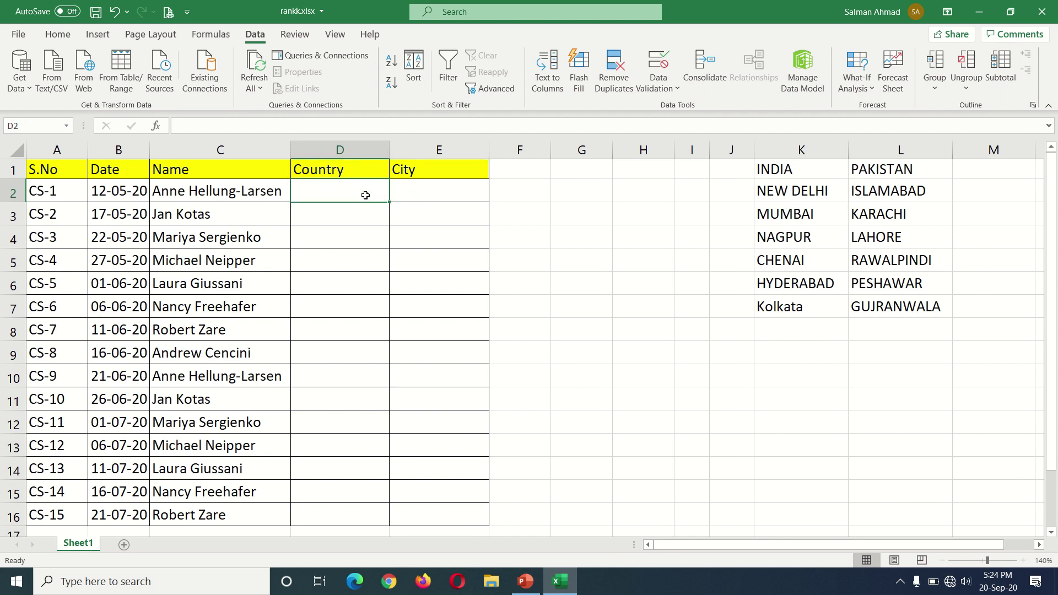
# Add List data validation to the Country cells D2:D16, using =$K$1:$L$1 as the source.
pyautogui.moveTo(364, 191); pyautogui.dragTo(376, 513)
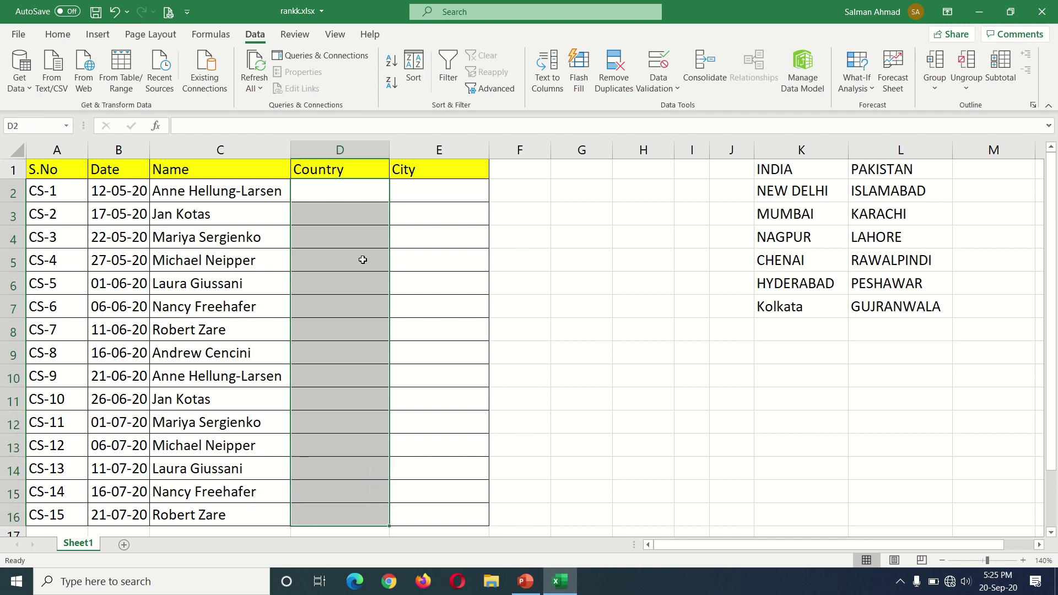
pyautogui.click(342, 148)
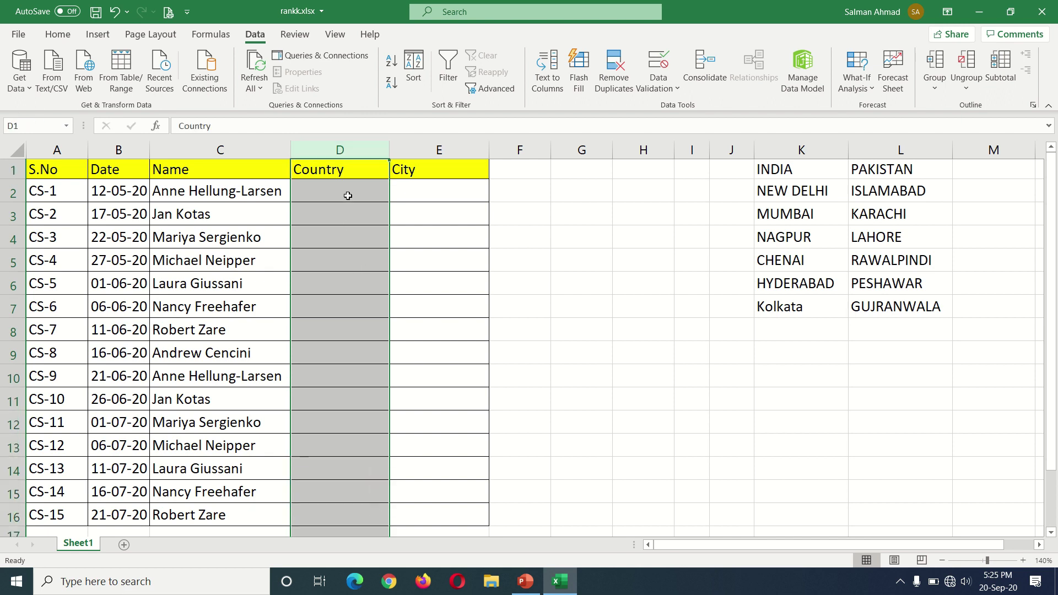
pyautogui.moveTo(349, 192); pyautogui.dragTo(372, 499)
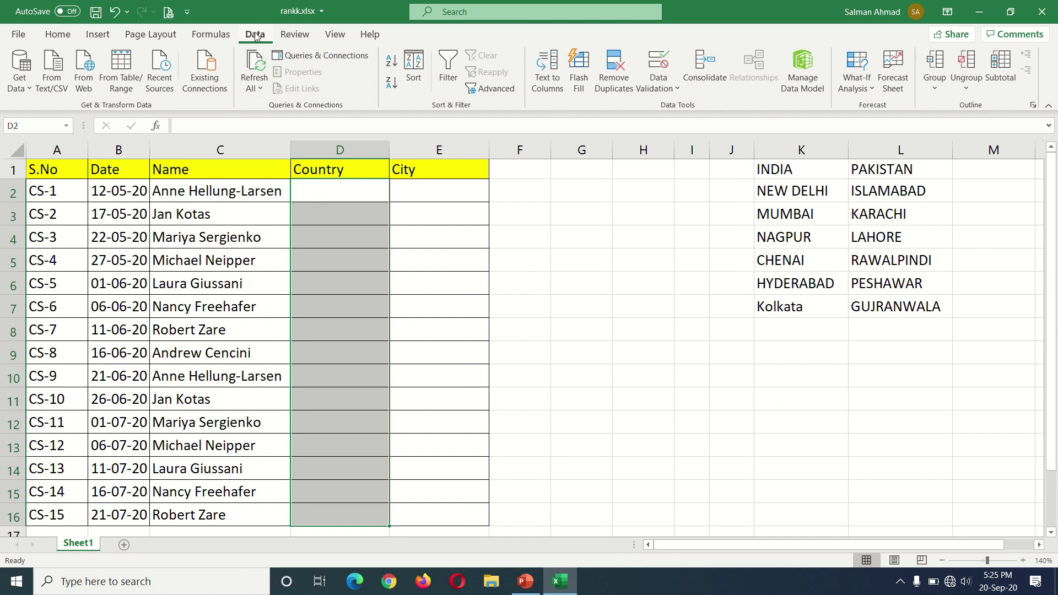
pyautogui.click(659, 83)
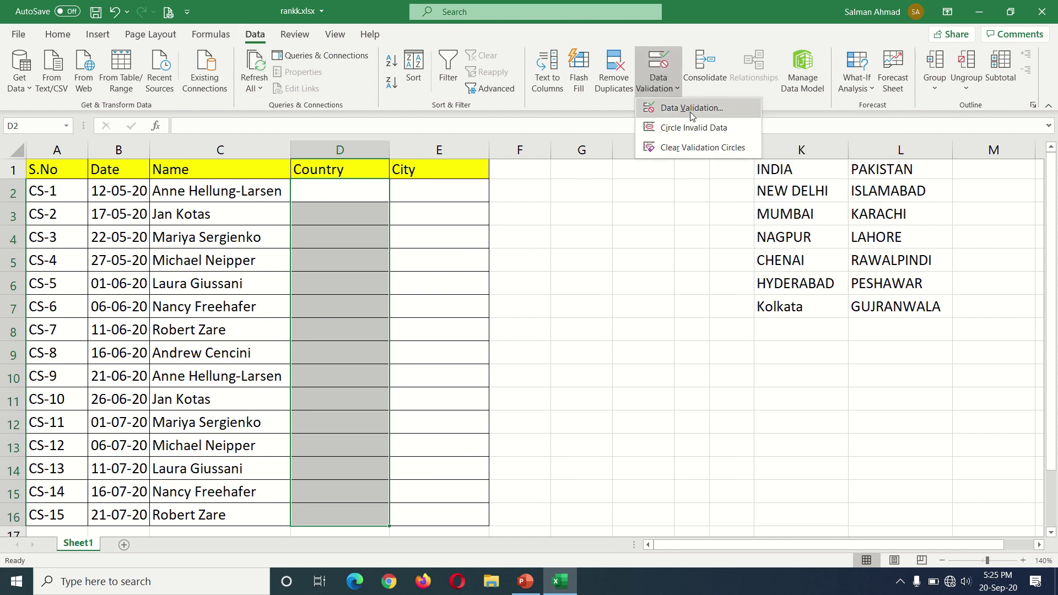
pyautogui.click(690, 108)
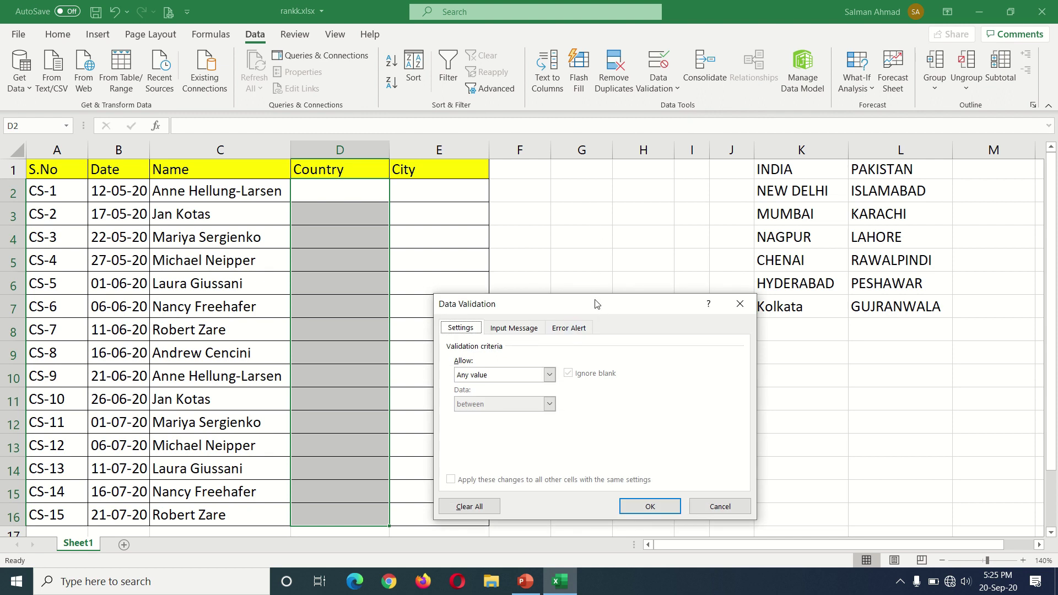
pyautogui.moveTo(596, 303); pyautogui.dragTo(582, 188)
pyautogui.click(487, 261)
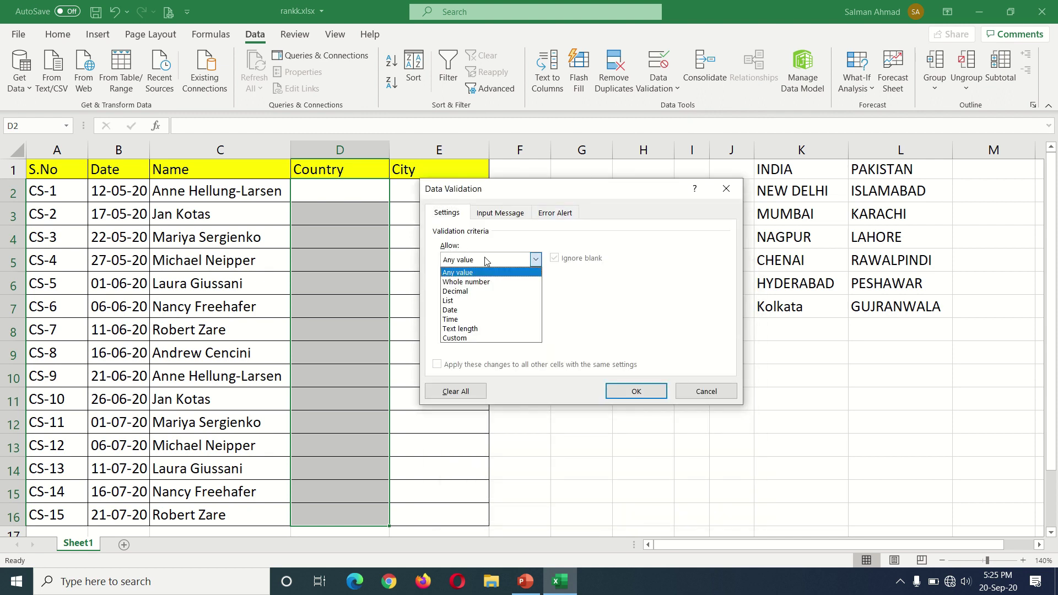
pyautogui.click(479, 301)
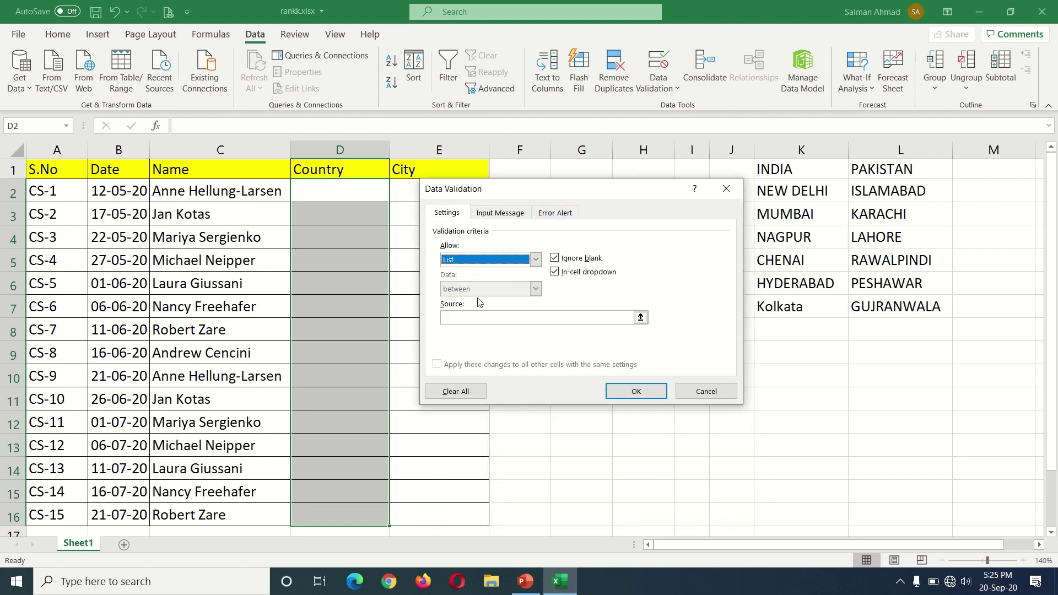
pyautogui.click(542, 319)
pyautogui.moveTo(606, 194); pyautogui.dragTo(587, 250)
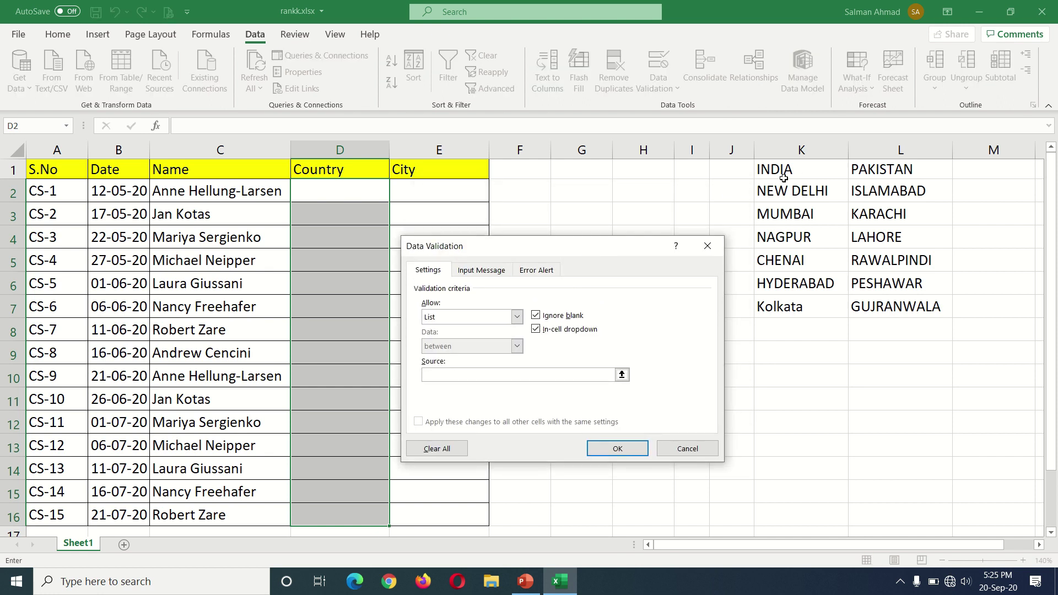
pyautogui.moveTo(784, 178); pyautogui.dragTo(858, 178)
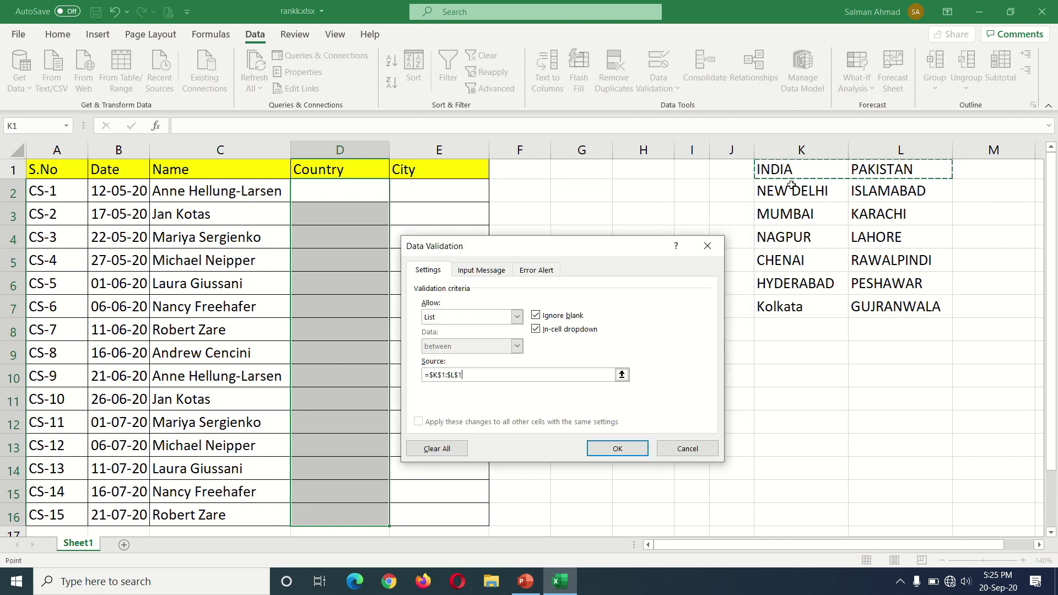
pyautogui.click(618, 448)
# Check the choices offered by the Country drop-down in D2 without picking one.
pyautogui.click(385, 213)
pyautogui.click(378, 197)
pyautogui.click(395, 196)
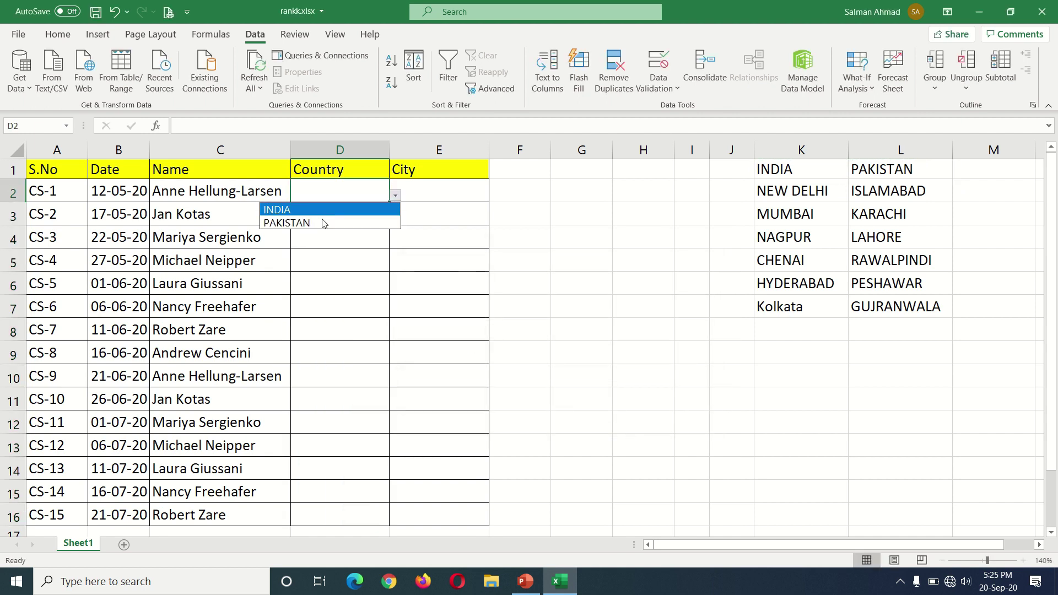
pyautogui.click(425, 193)
# Examine how the cities in K1:L7 are grouped under their country headings for use in the City column.
pyautogui.click(464, 197)
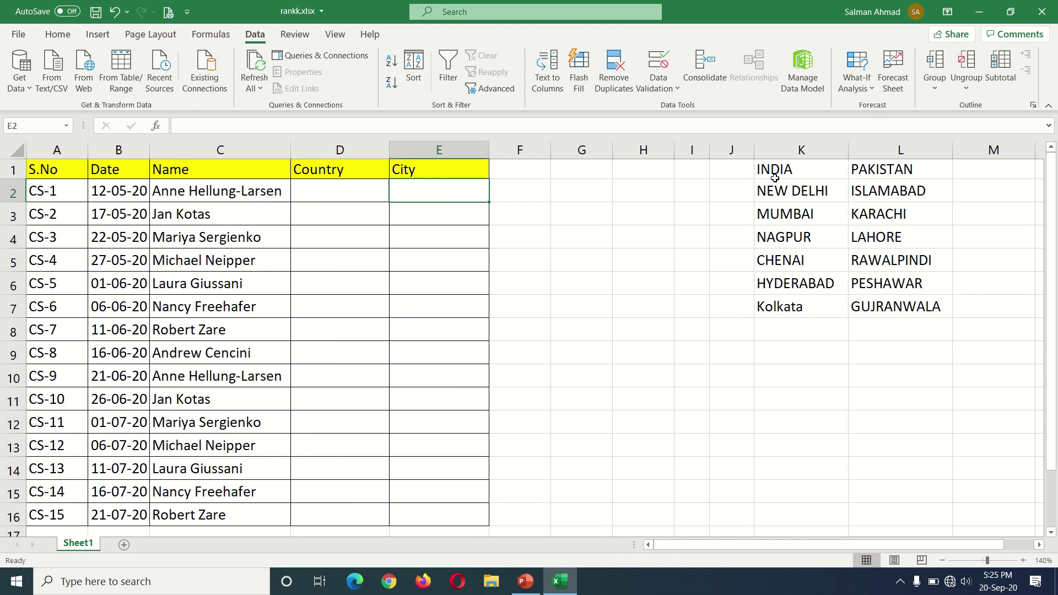
pyautogui.moveTo(775, 170); pyautogui.dragTo(855, 305)
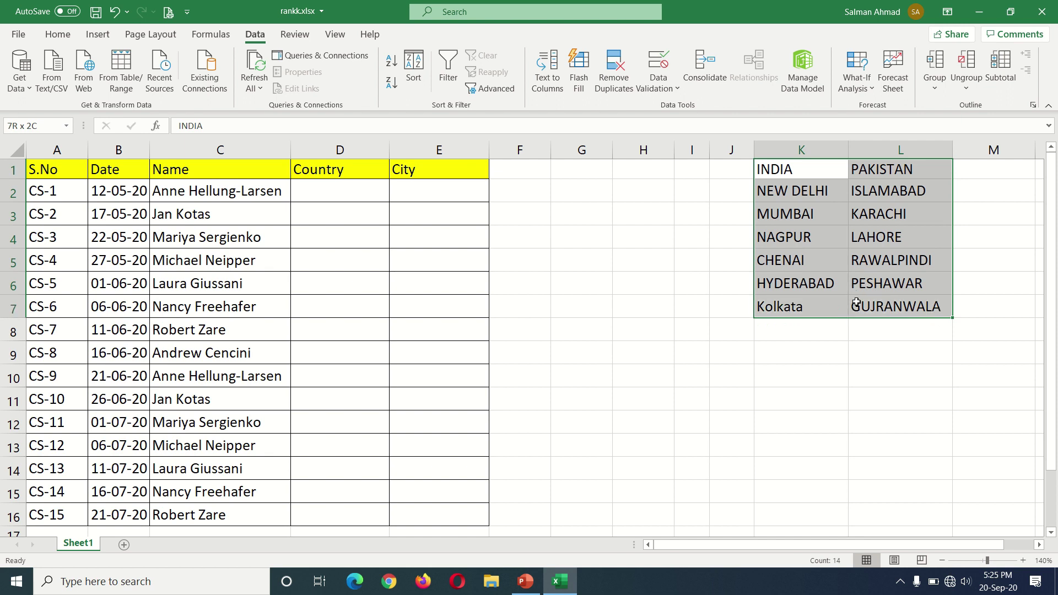
pyautogui.click(775, 168)
pyautogui.press('Right')
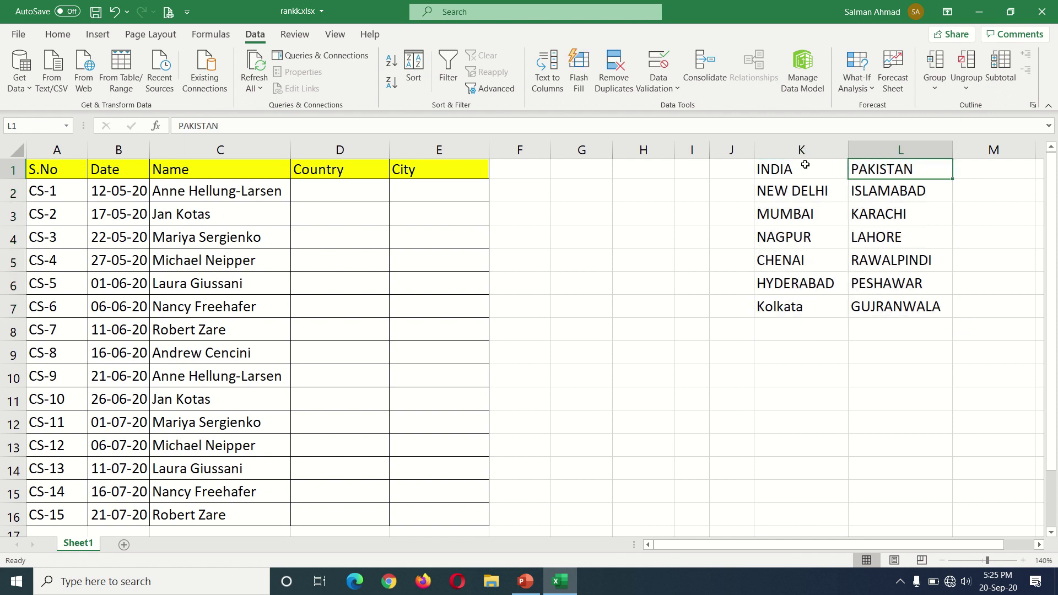
pyautogui.click(798, 169)
pyautogui.press('Right')
pyautogui.click(799, 177)
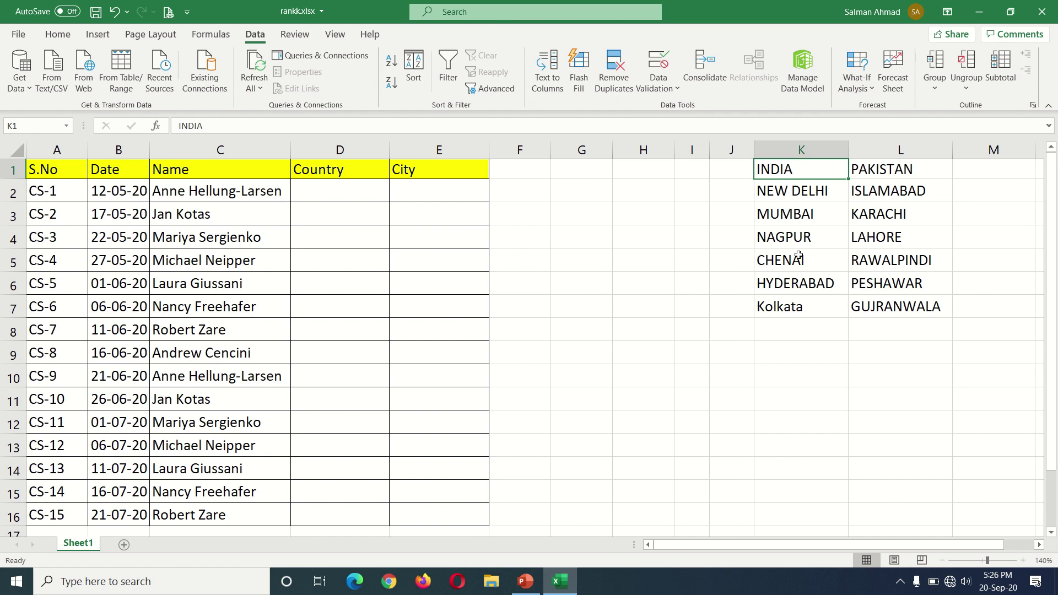
pyautogui.click(832, 324)
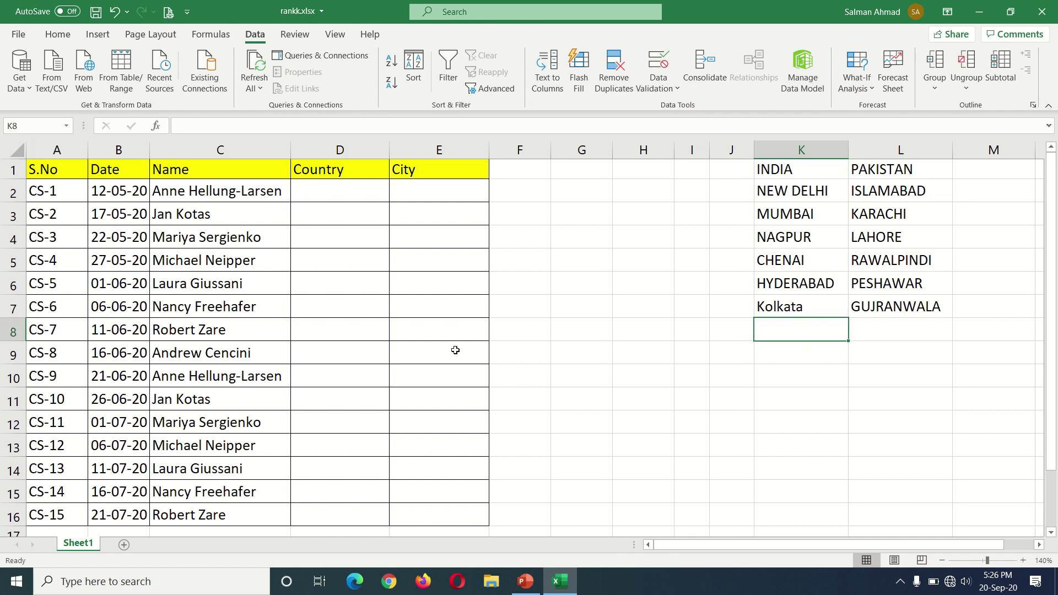
pyautogui.click(437, 195)
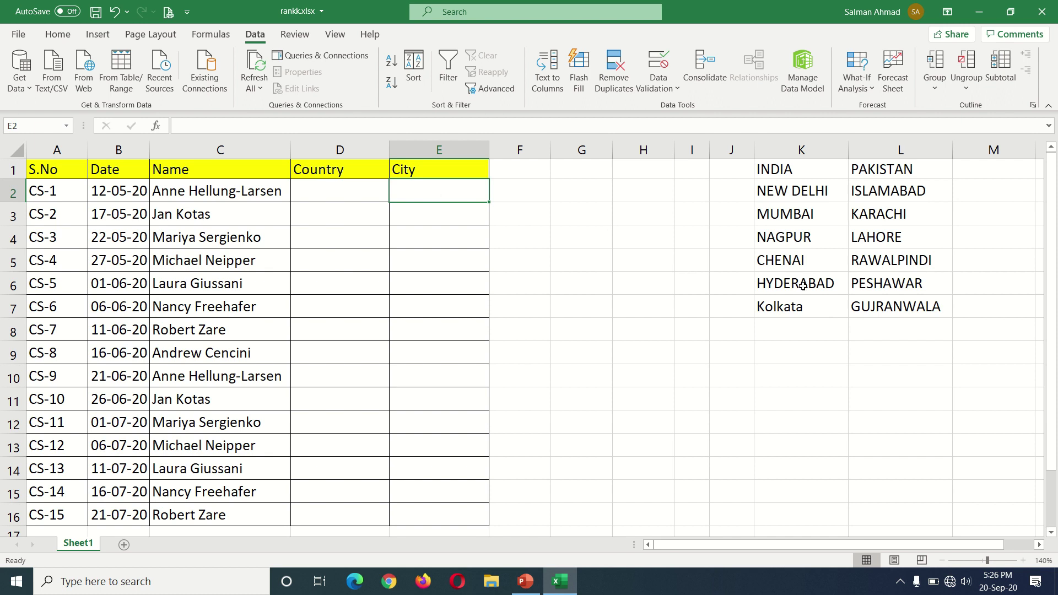
# Format the city lists in K1:L7 as a table with headers, using the light style with a black header row.
pyautogui.moveTo(789, 171); pyautogui.dragTo(888, 312)
pyautogui.click(777, 170)
pyautogui.click(796, 214)
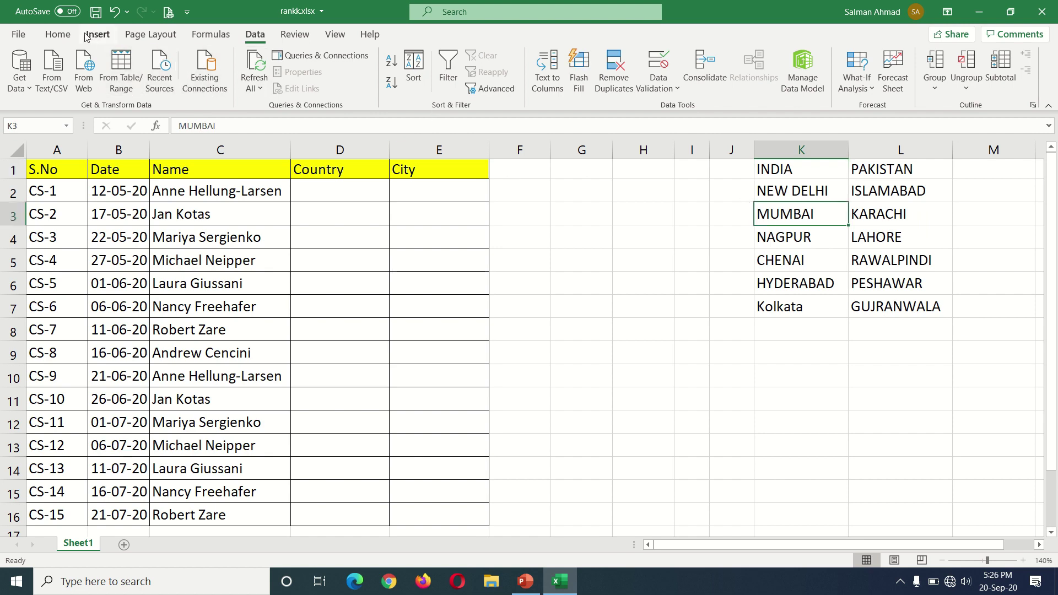
pyautogui.click(59, 35)
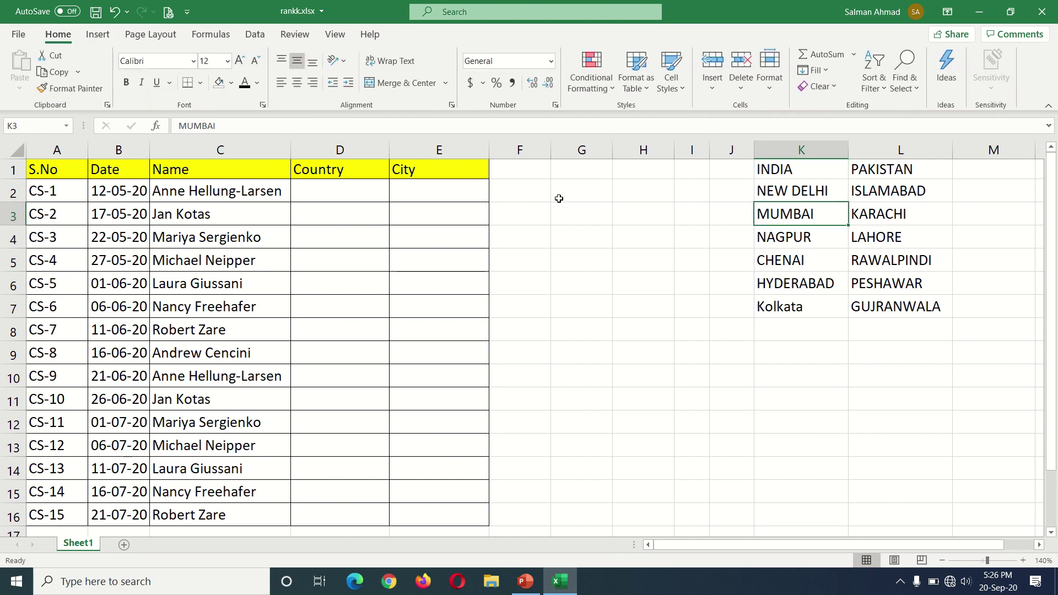
pyautogui.click(635, 88)
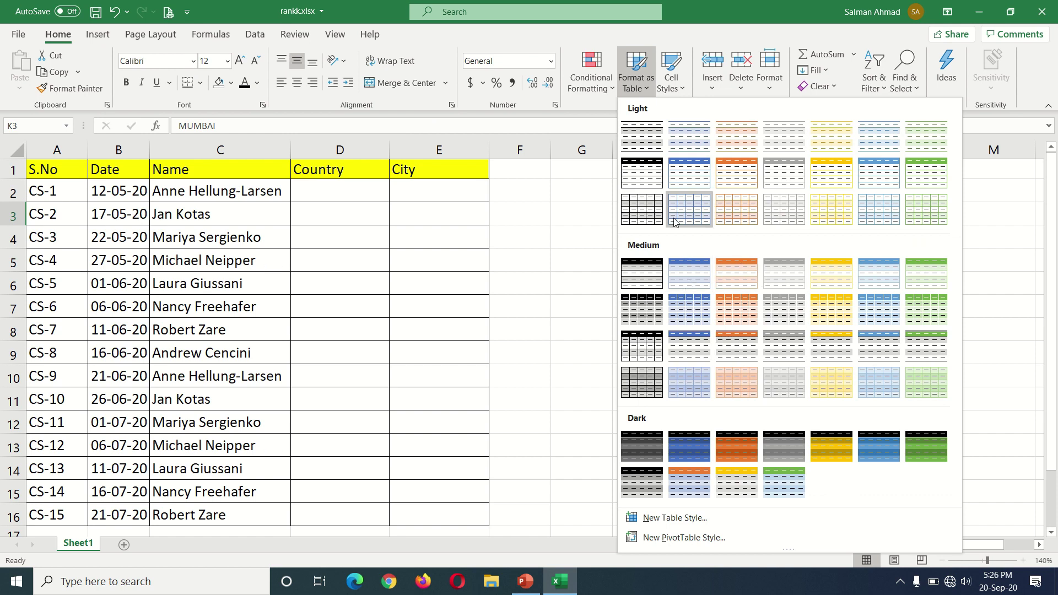
pyautogui.click(660, 184)
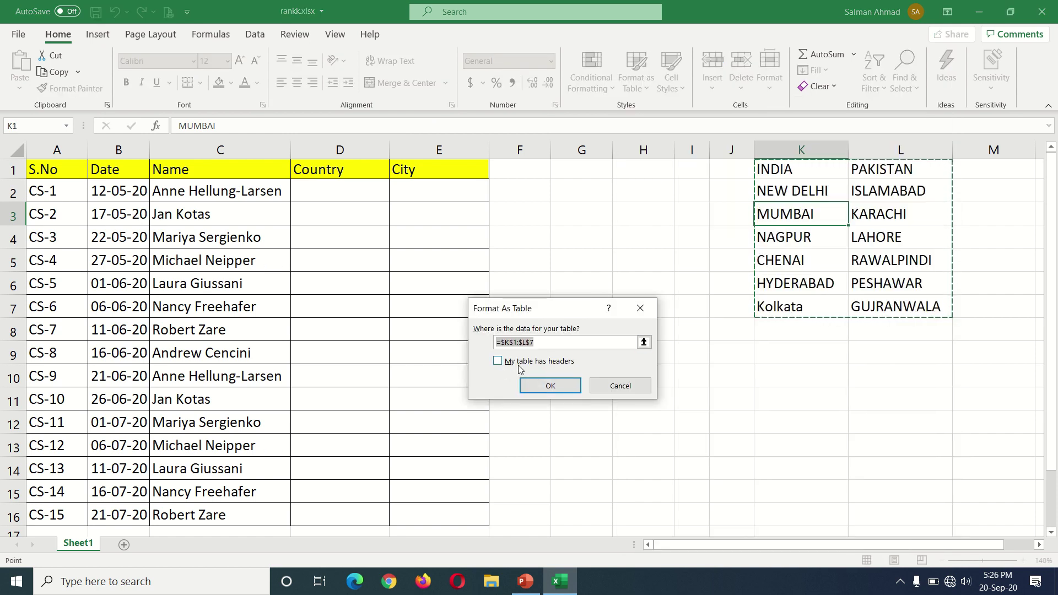
pyautogui.click(498, 361)
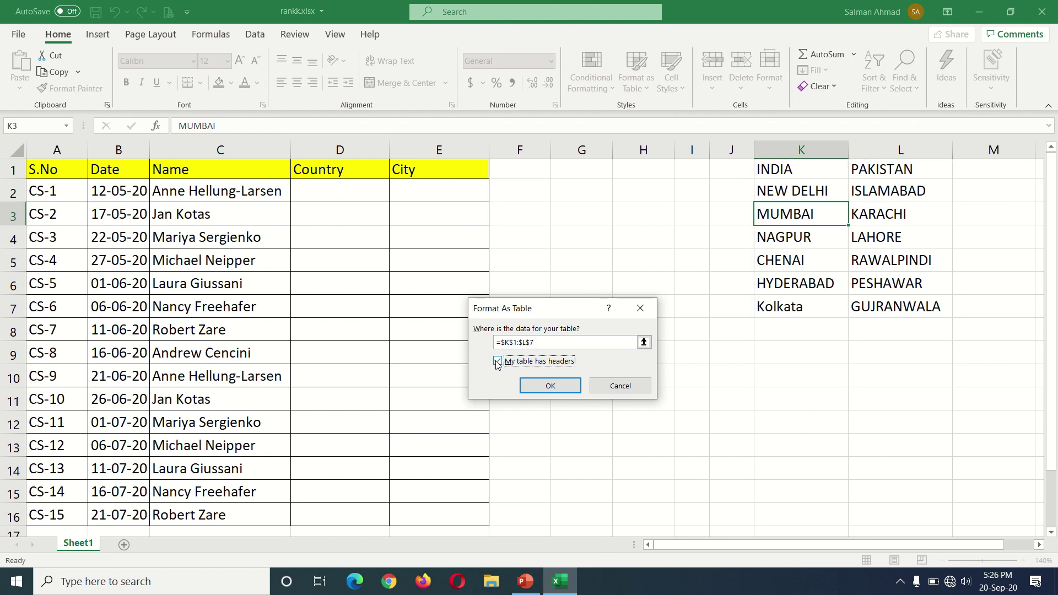
pyautogui.click(553, 385)
pyautogui.click(633, 354)
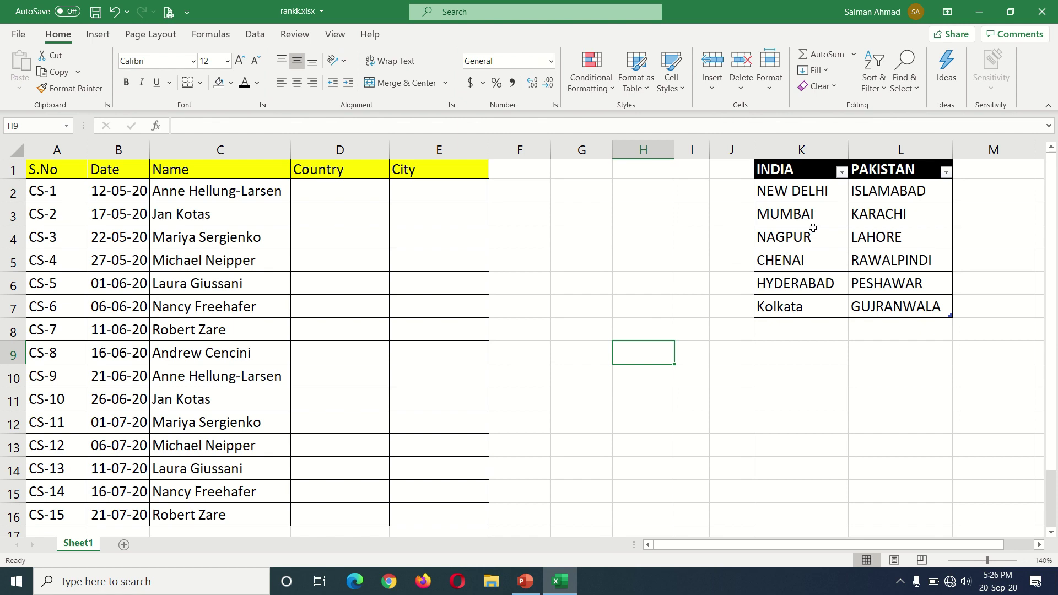
# Create named ranges from the city table K1:L7, using only the top row for the names.
pyautogui.moveTo(796, 181); pyautogui.dragTo(903, 306)
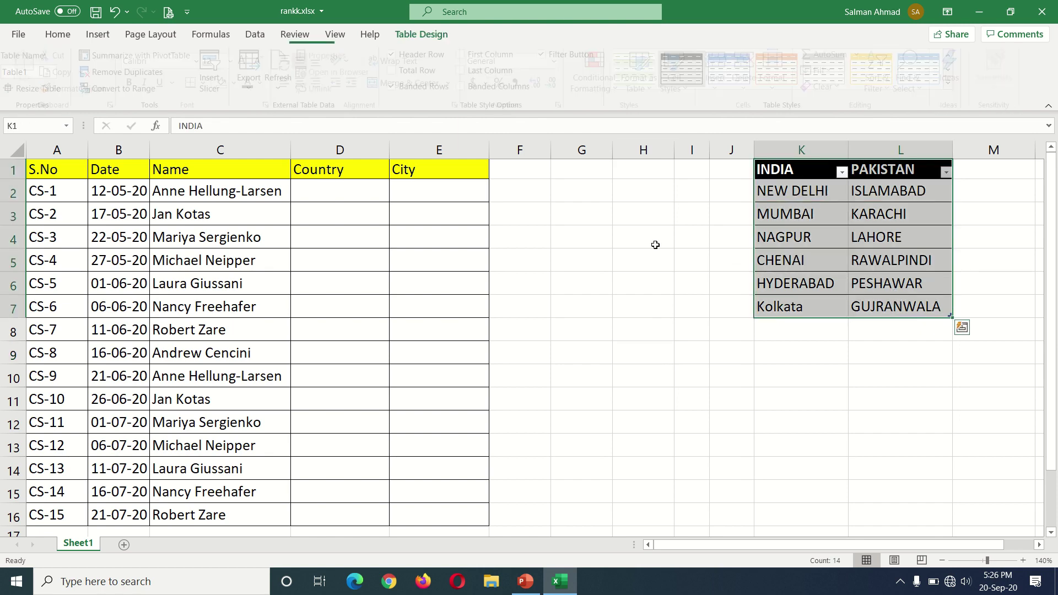
pyautogui.click(215, 34)
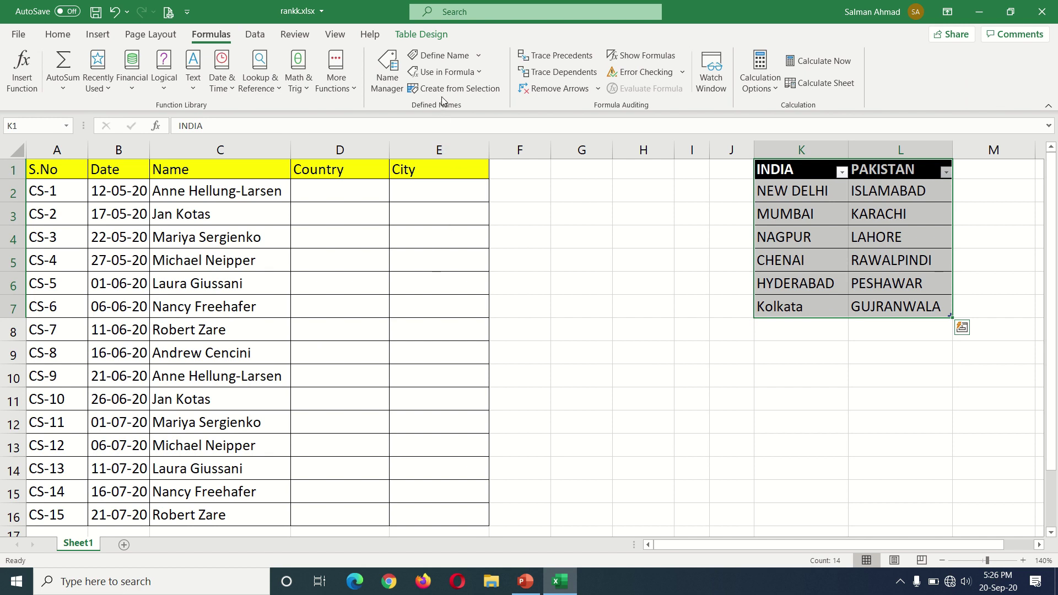
pyautogui.click(470, 89)
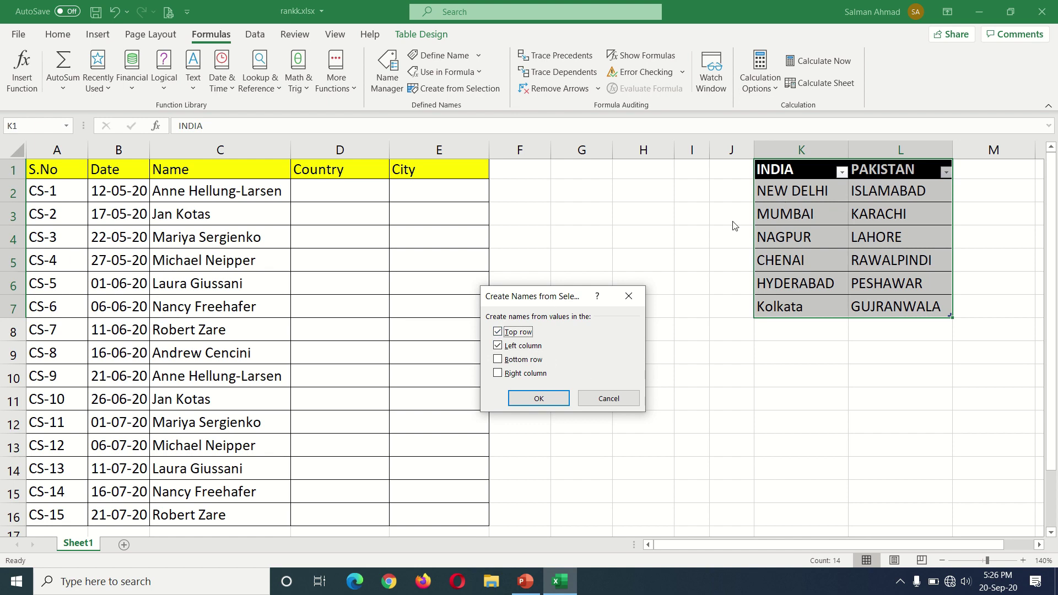
pyautogui.click(499, 346)
pyautogui.click(530, 399)
pyautogui.click(531, 399)
pyautogui.moveTo(763, 286); pyautogui.dragTo(882, 283)
pyautogui.click(805, 251)
pyautogui.click(806, 173)
pyautogui.moveTo(805, 174); pyautogui.dragTo(885, 175)
pyautogui.click(785, 220)
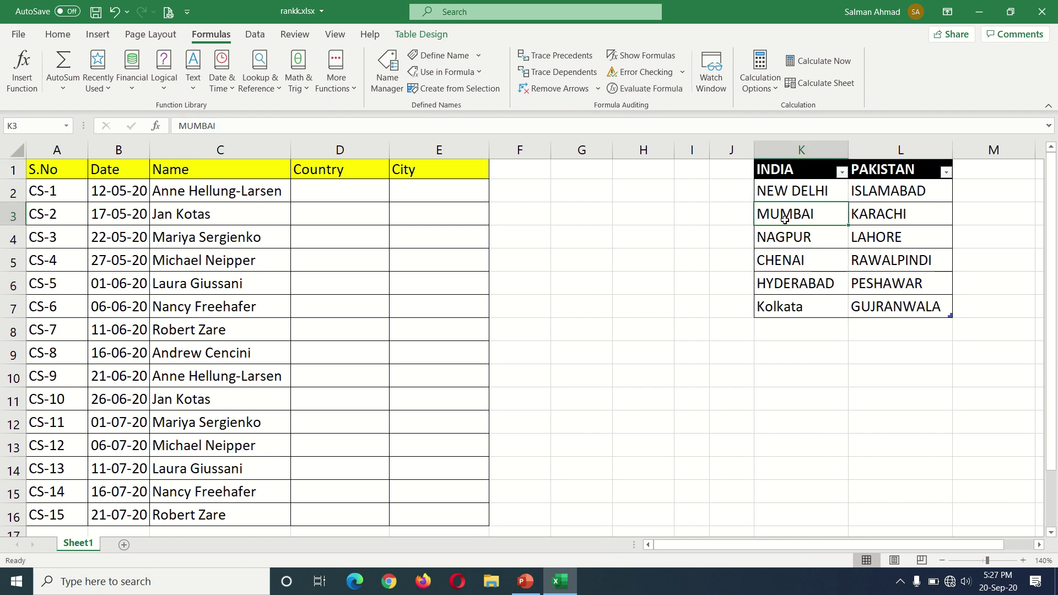
# Start a data validation rule on the first City cell, E2, allowing values from a List.
pyautogui.click(439, 197)
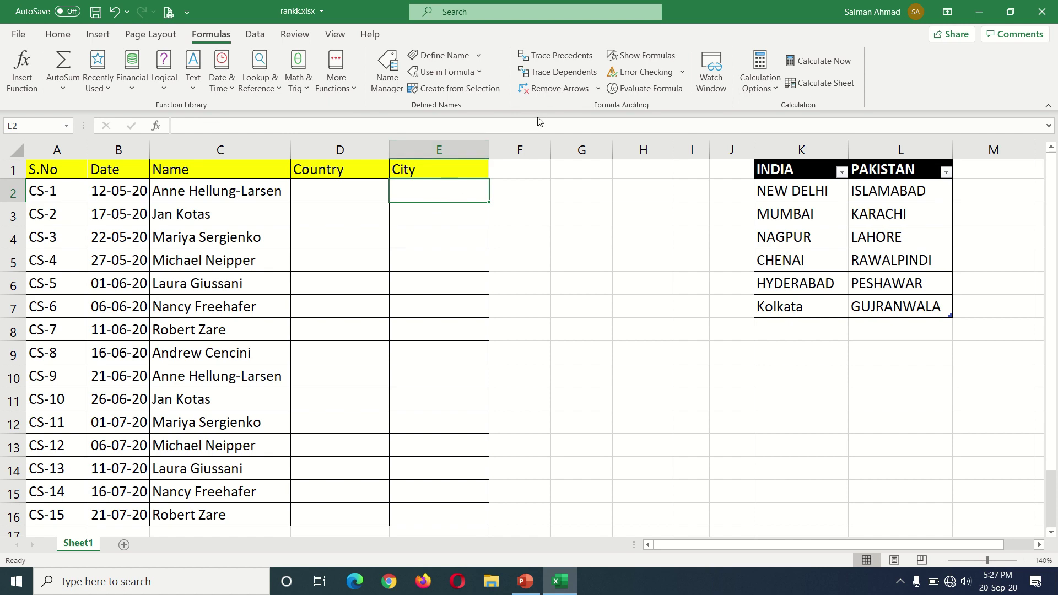
pyautogui.click(254, 35)
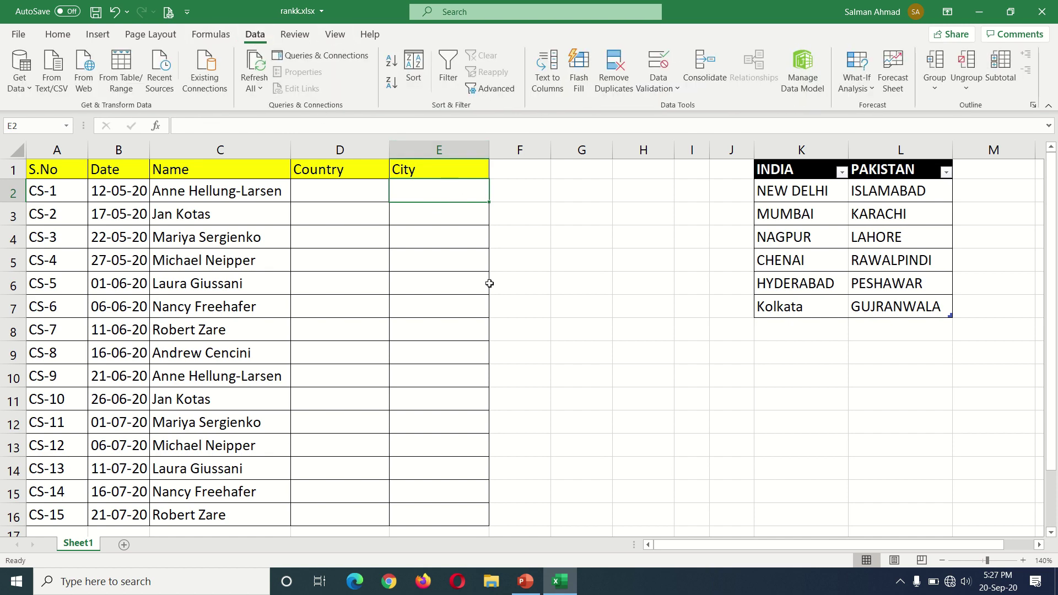
pyautogui.click(659, 87)
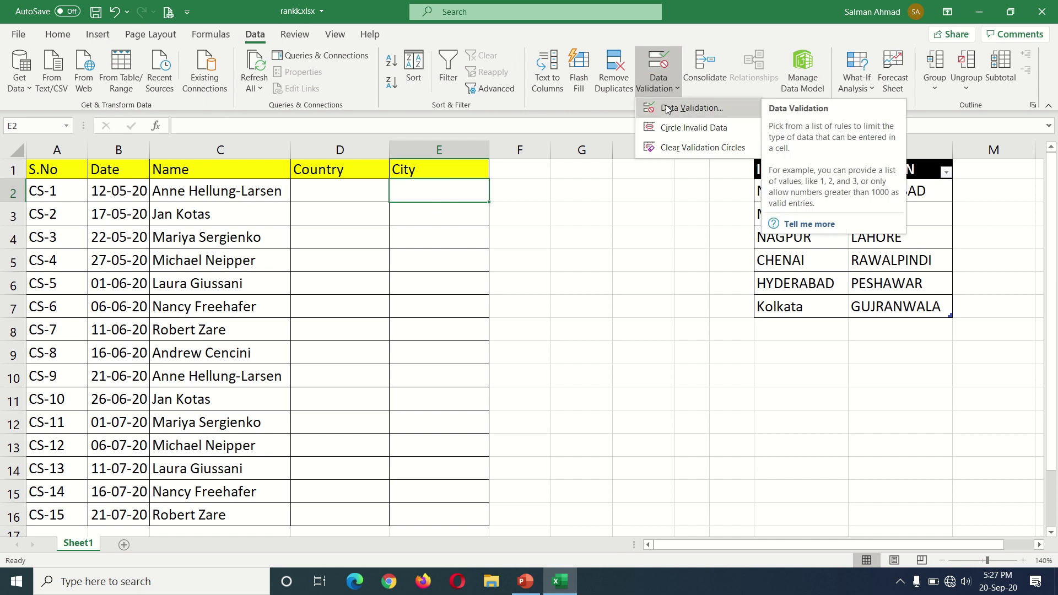
pyautogui.click(667, 108)
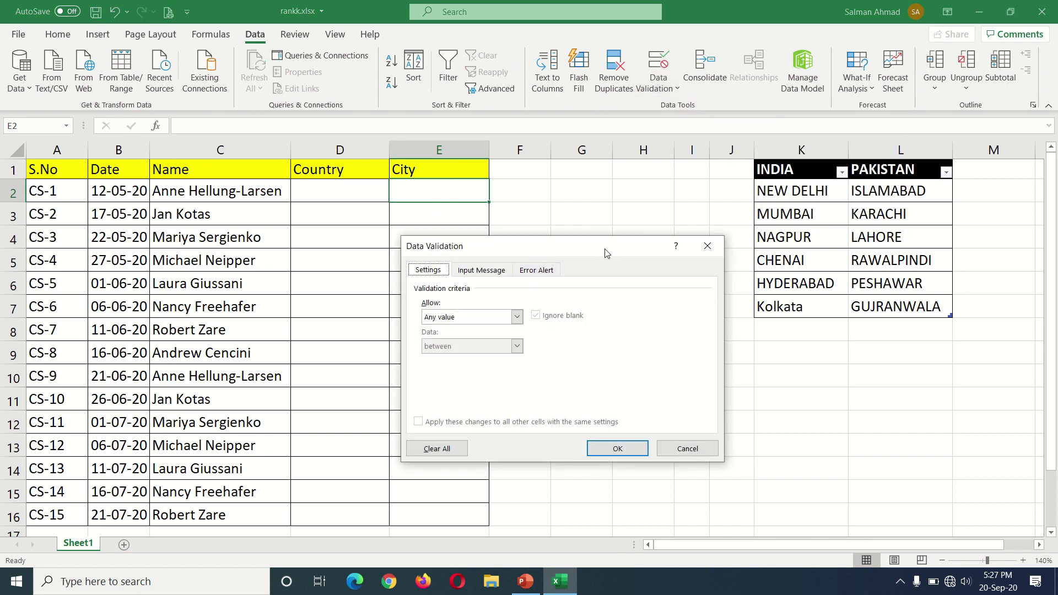
pyautogui.moveTo(606, 252); pyautogui.dragTo(557, 283)
pyautogui.click(465, 347)
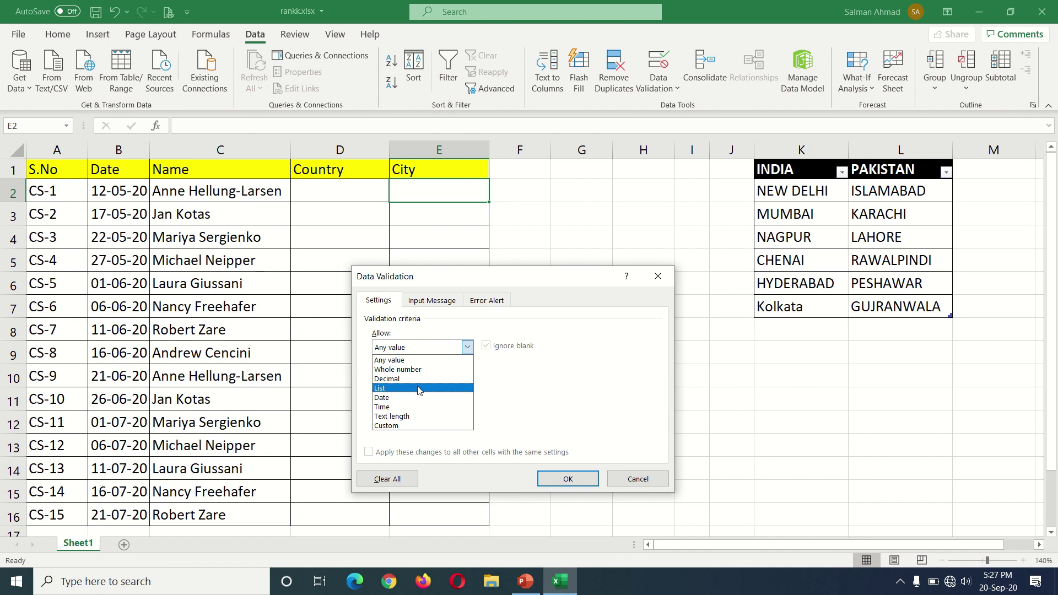
pyautogui.click(418, 389)
pyautogui.click(557, 405)
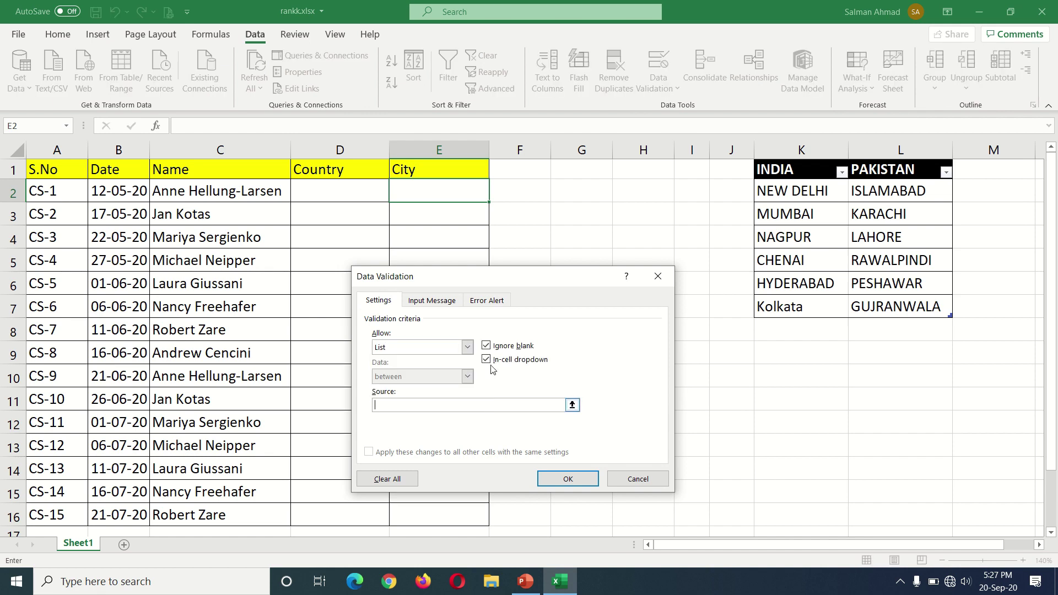
pyautogui.moveTo(521, 287); pyautogui.dragTo(522, 267)
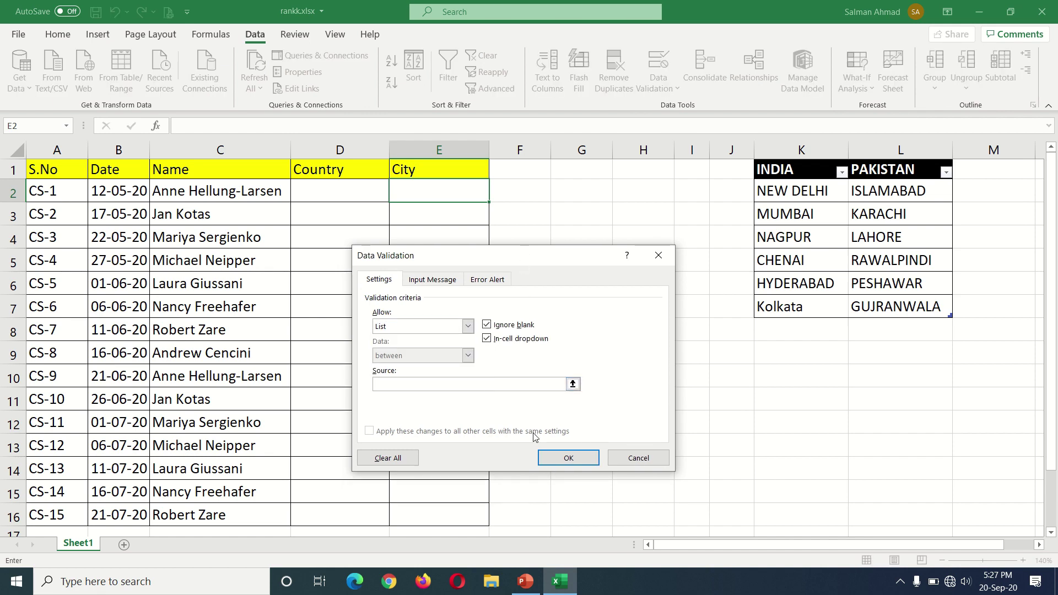
# Set the list source for E2 to =INDIRECT(D2) and apply the rule even though D2 is empty.
pyautogui.write('=IND')
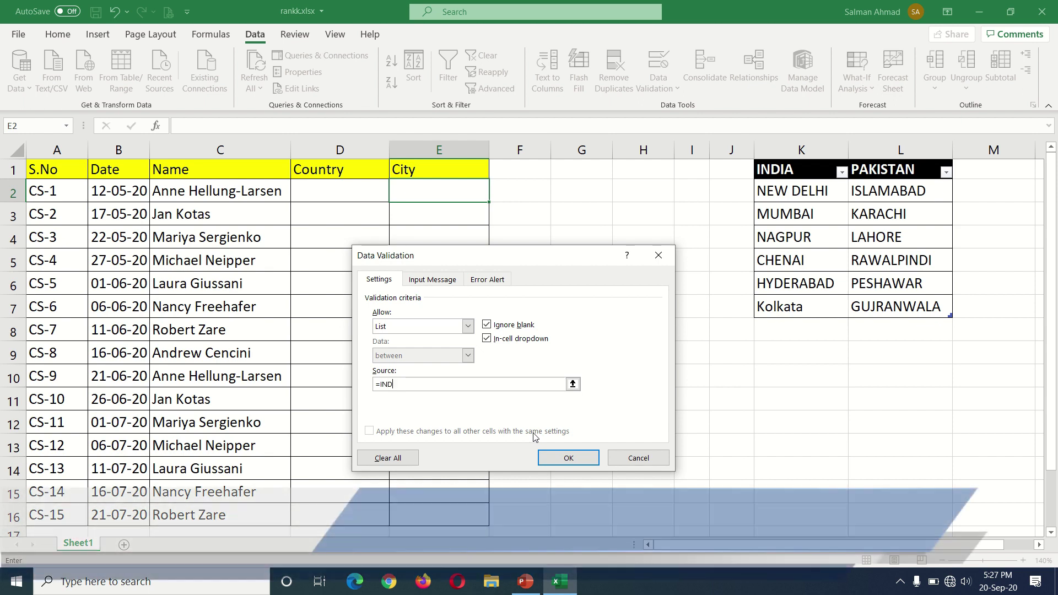
pyautogui.write('IRECT(')
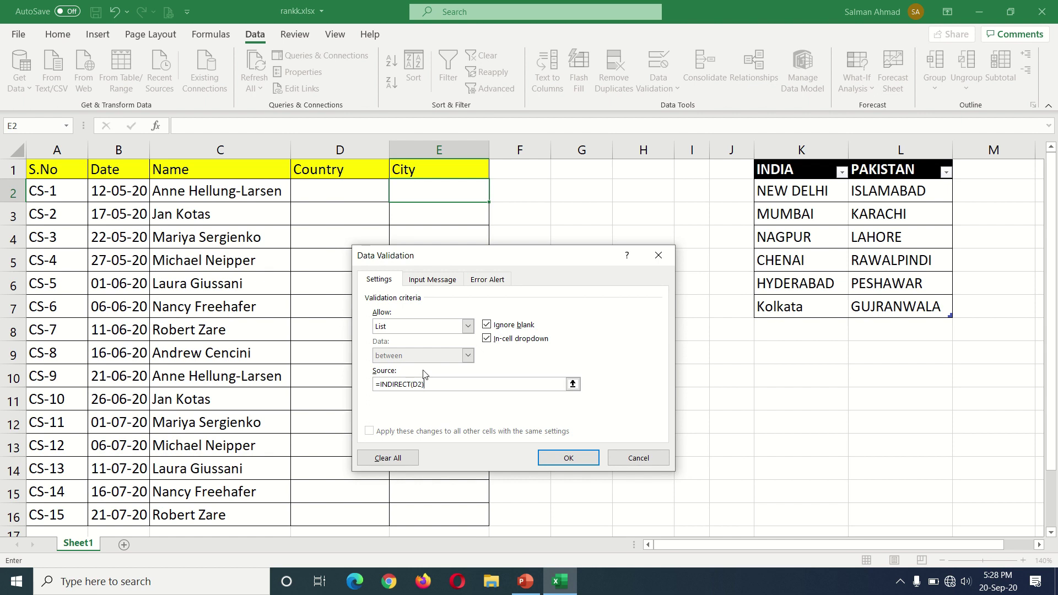
pyautogui.click(357, 195)
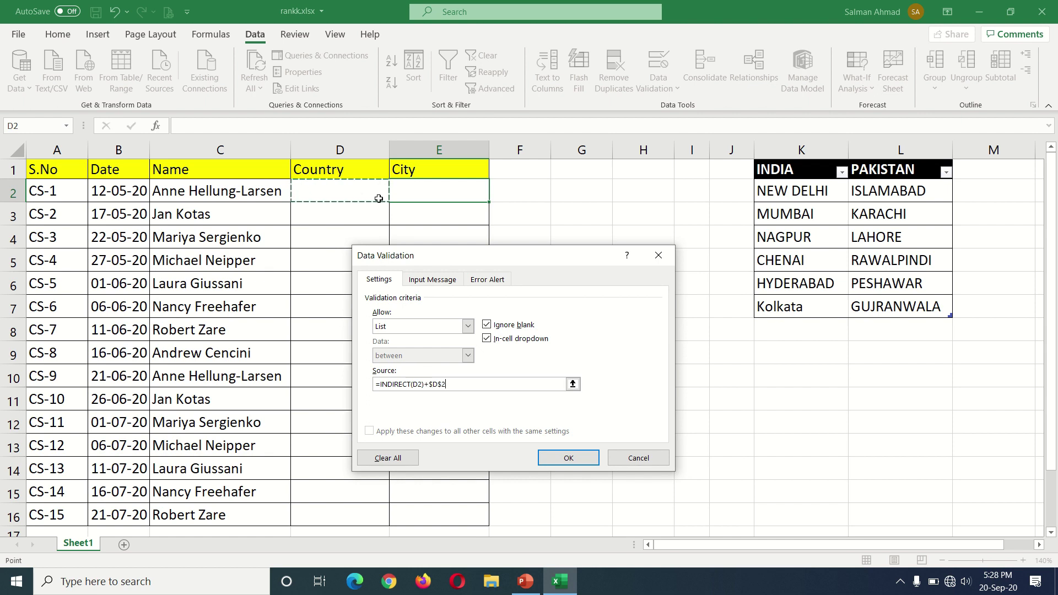
pyautogui.moveTo(466, 385); pyautogui.dragTo(424, 385)
pyautogui.press('BackSpace')
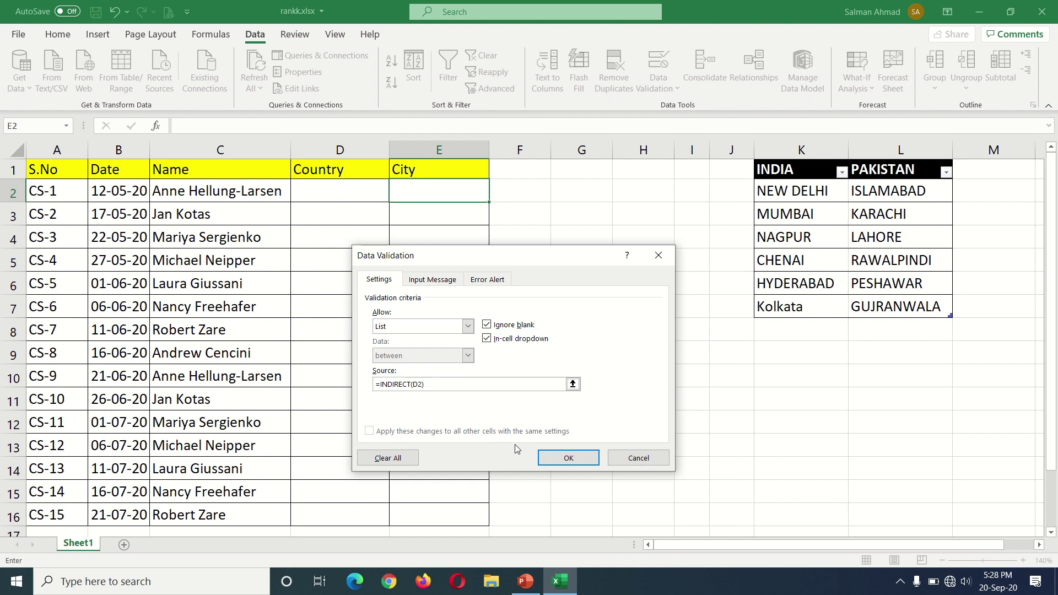
pyautogui.click(568, 460)
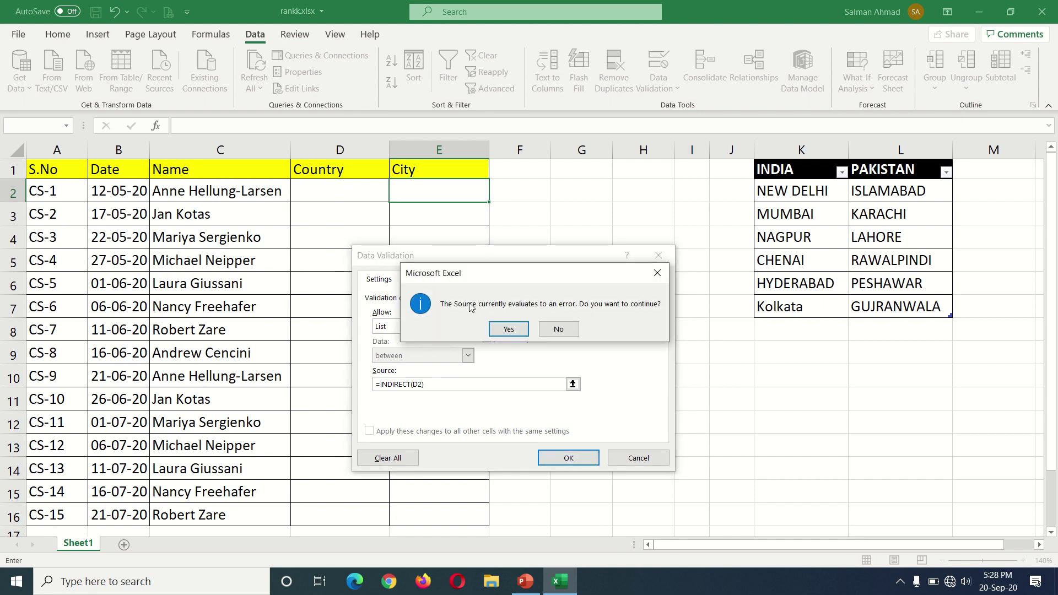
pyautogui.click(509, 330)
# Choose INDIA as the country in D2 and check the city choices offered in E2.
pyautogui.click(382, 194)
pyautogui.click(395, 197)
pyautogui.click(349, 209)
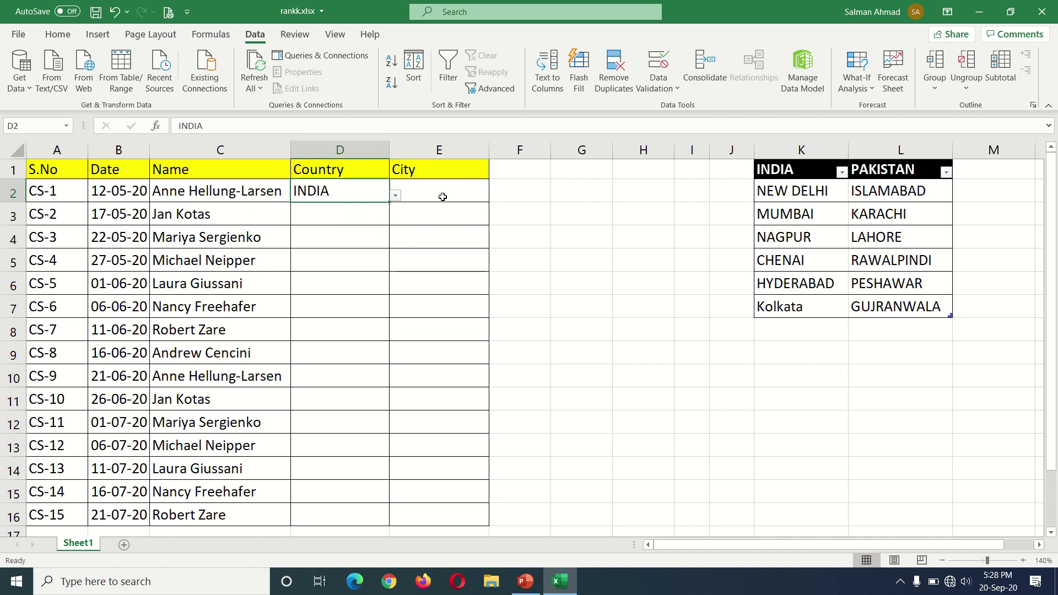
pyautogui.click(458, 192)
pyautogui.click(495, 196)
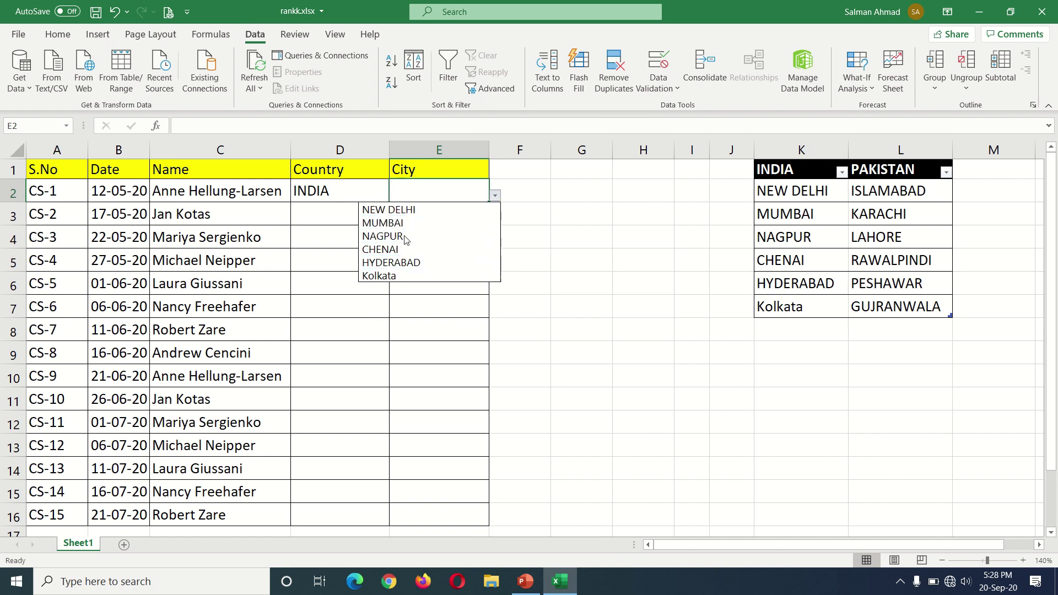
pyautogui.press('Escape')
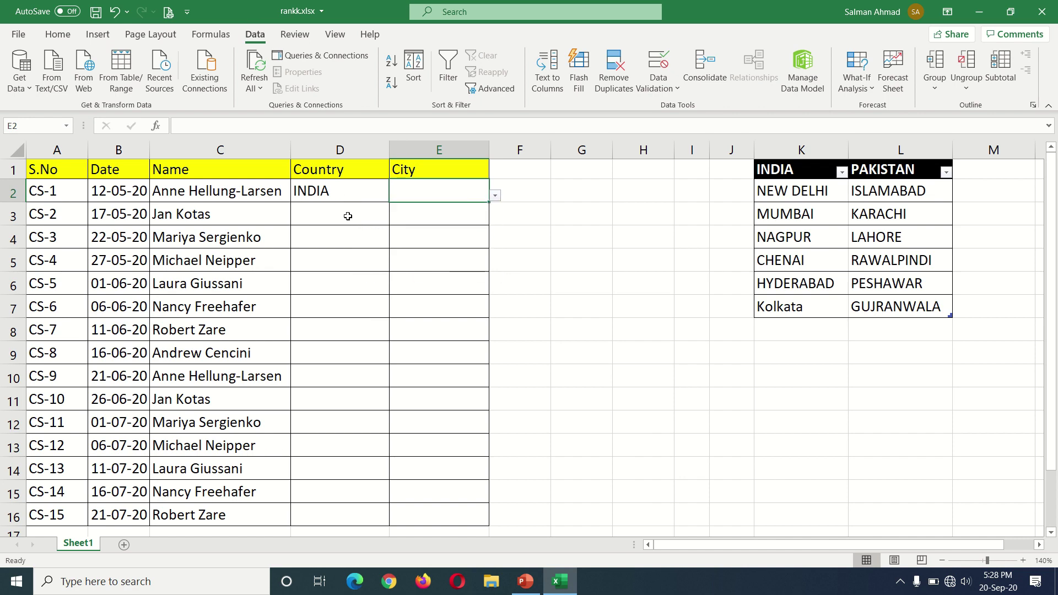
# Copy the City drop-down from E2 down through E16.
pyautogui.moveTo(488, 204); pyautogui.dragTo(480, 515)
pyautogui.click(405, 238)
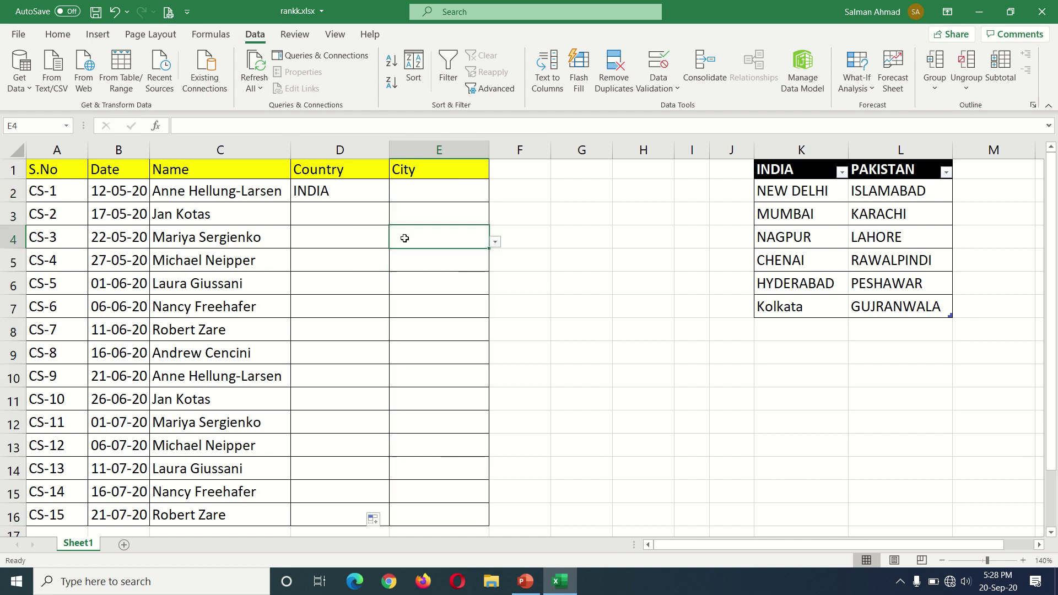
pyautogui.click(367, 215)
# Choose MUMBAI as the city in E2 and PAKISTAN as the country in D3.
pyautogui.click(418, 196)
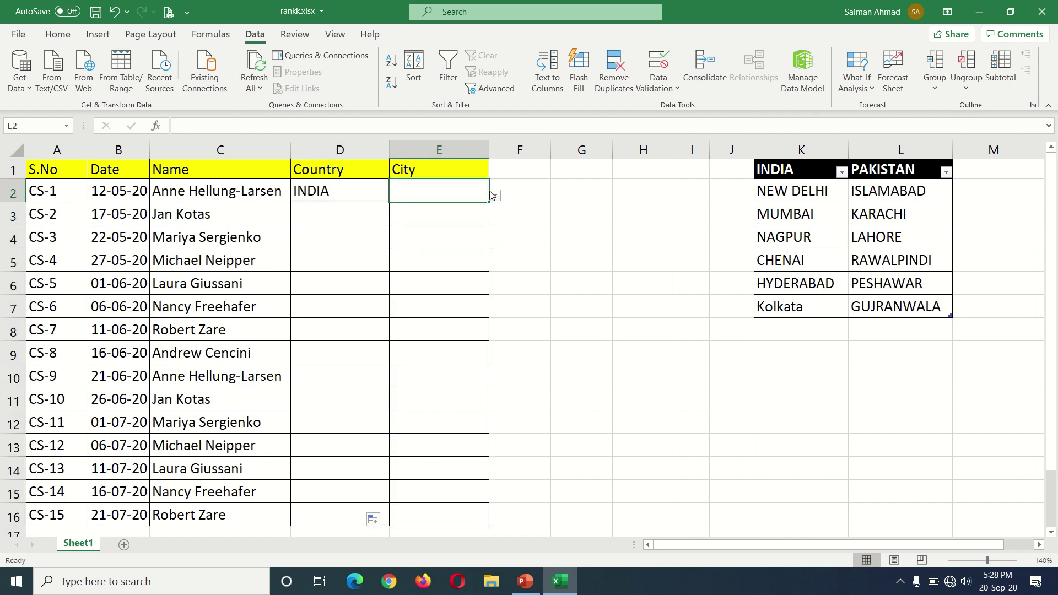
pyautogui.click(495, 195)
pyautogui.click(453, 221)
pyautogui.click(376, 220)
pyautogui.click(395, 219)
pyautogui.click(347, 246)
# Check the city choices offered in E3 without picking one.
pyautogui.click(420, 219)
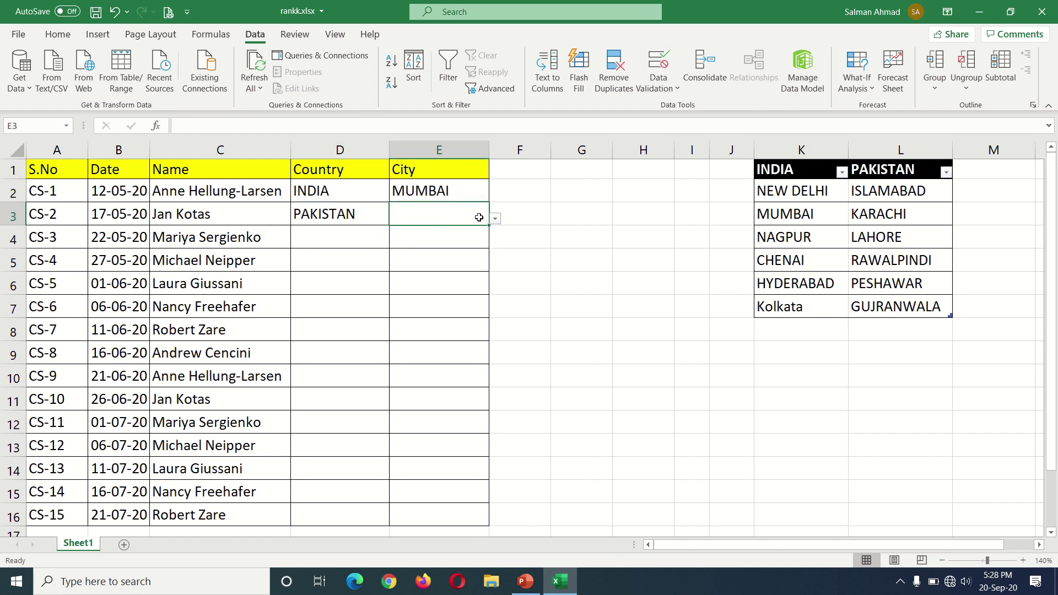
pyautogui.click(495, 219)
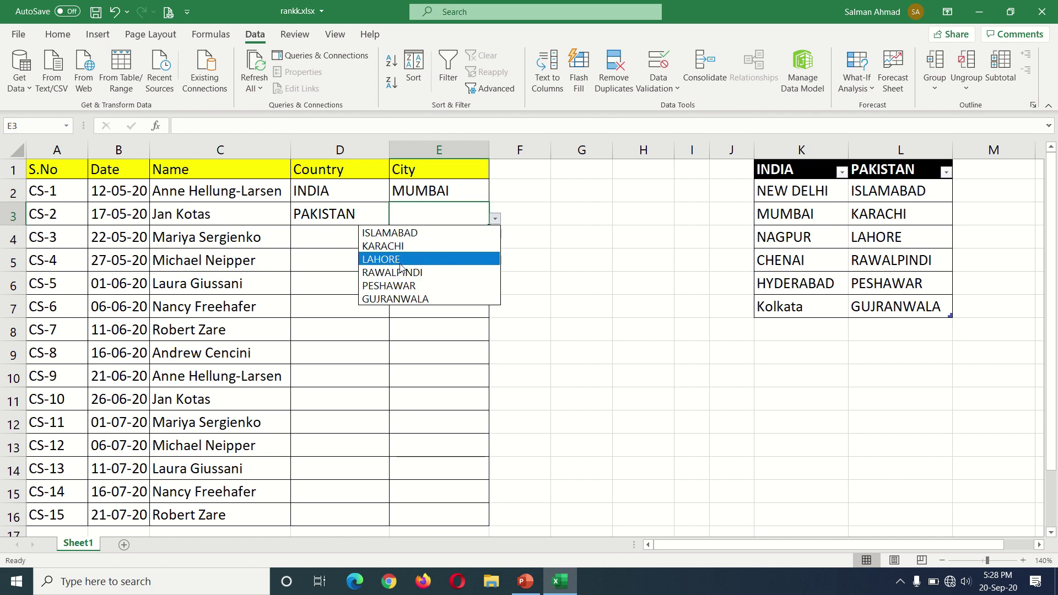
pyautogui.click(614, 272)
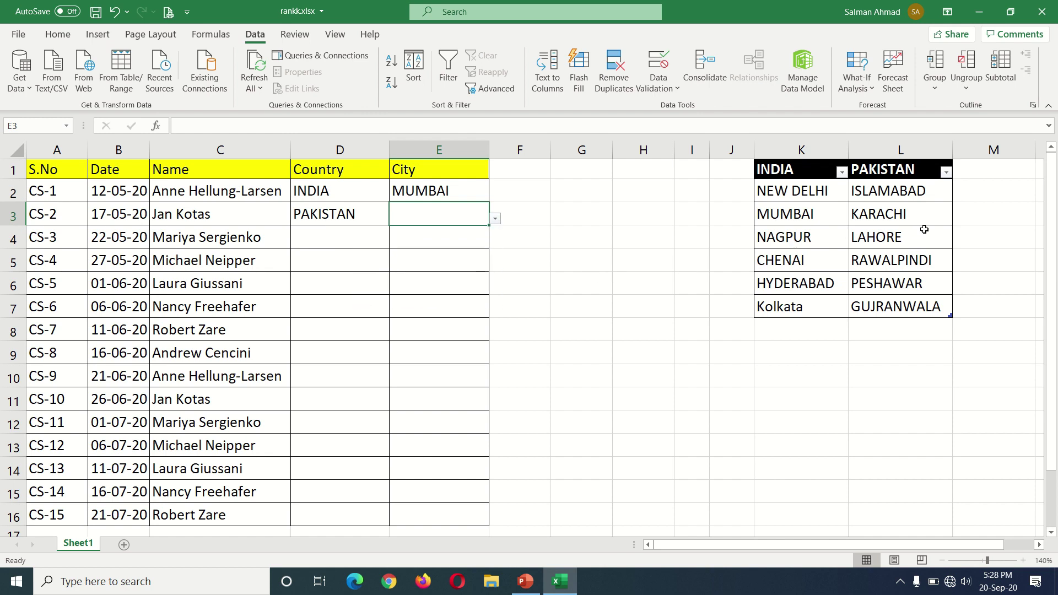
# Add JAMSHAID PUR as a new city in K8, directly below the INDIA list.
pyautogui.click(792, 334)
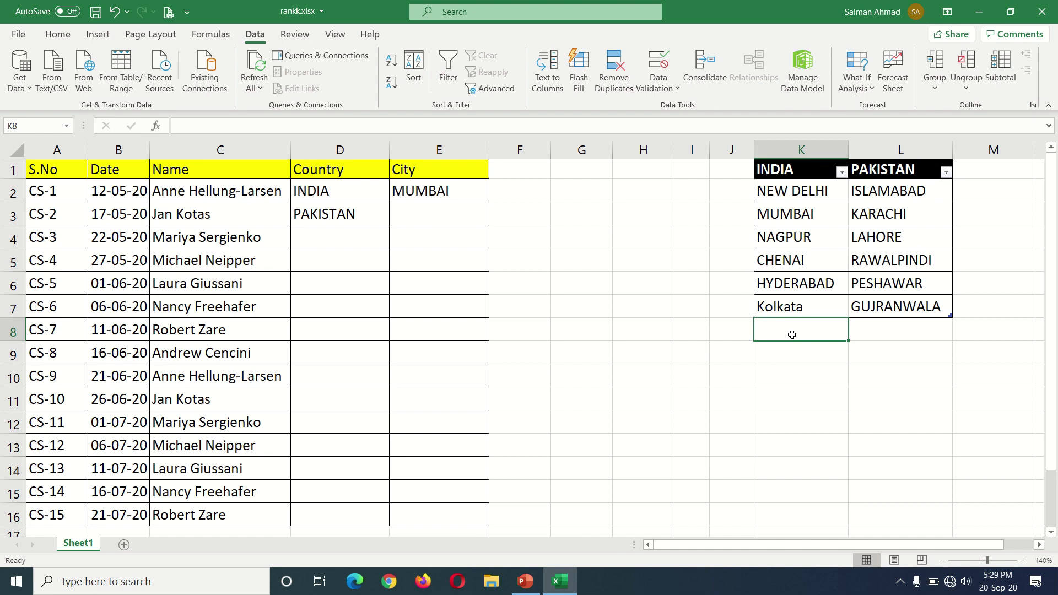
pyautogui.write('j')
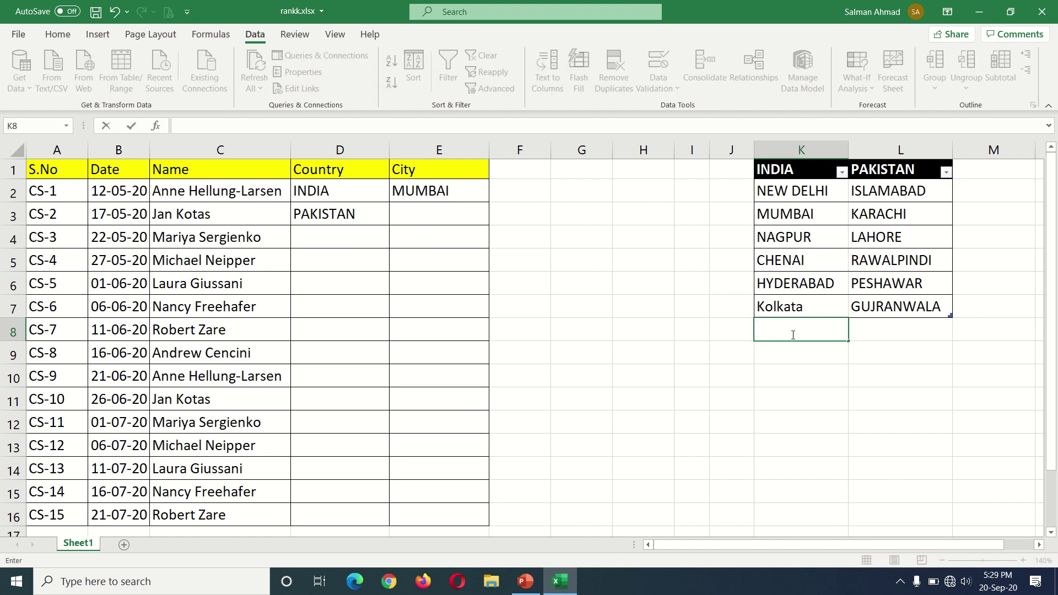
pyautogui.write('JAMSHAID PUR')
pyautogui.press('Return')
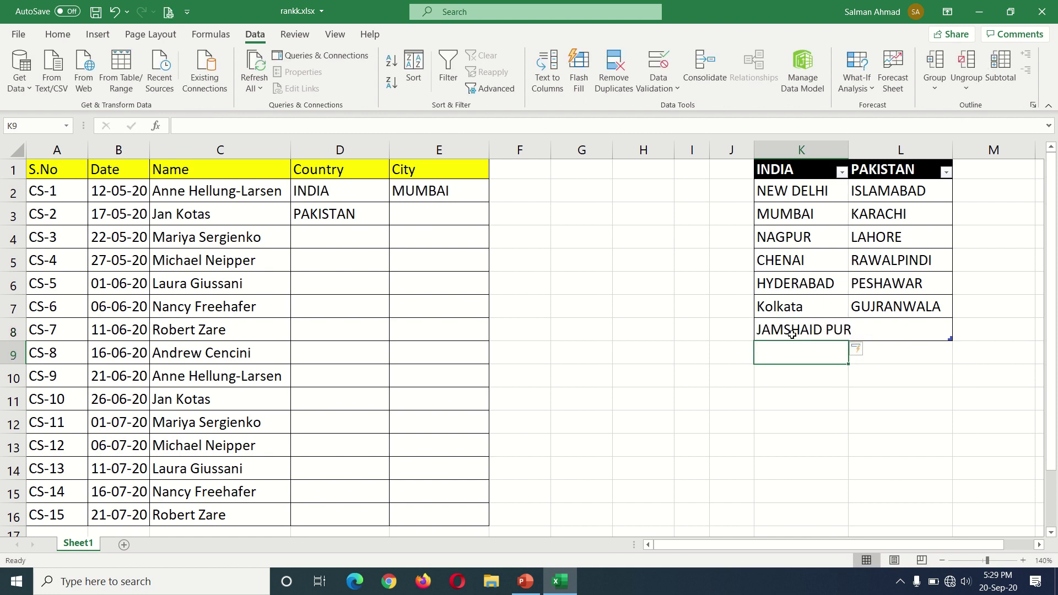
# Enter ABC as a new city in L8, at the end of the PAKISTAN list.
pyautogui.click(908, 330)
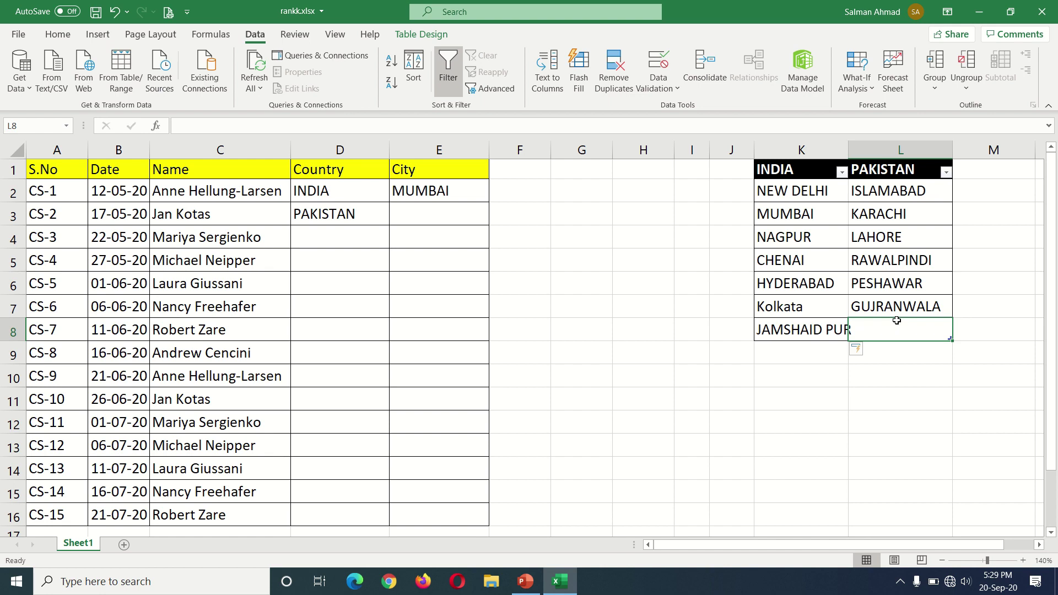
pyautogui.write('a')
pyautogui.press('BackSpace')
pyautogui.write('ABC')
pyautogui.press('Return')
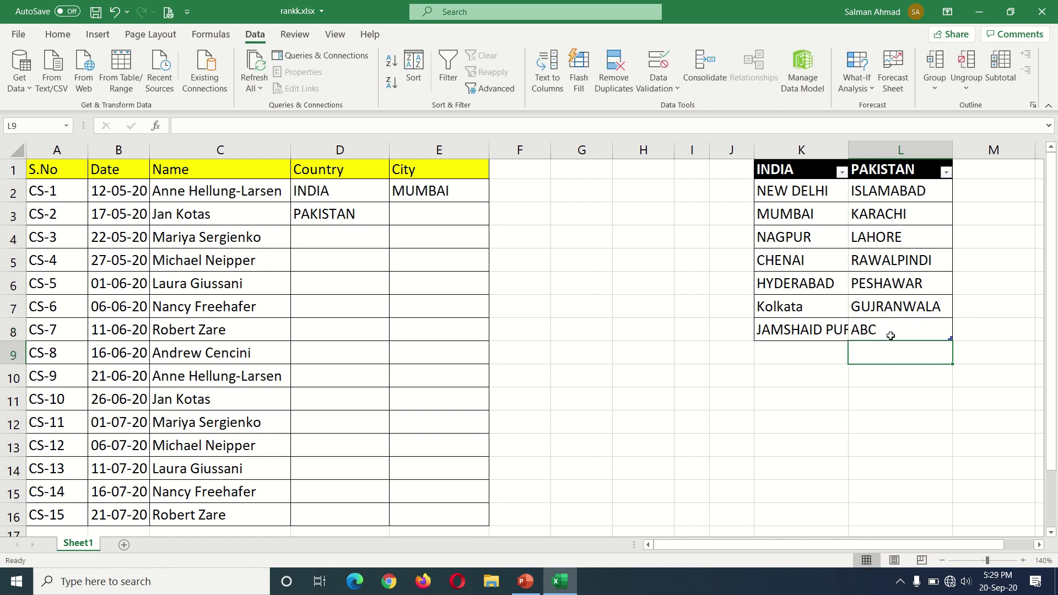
pyautogui.click(891, 336)
# Check the City drop-downs in E2 and E3 for the newly added cities without changing either cell.
pyautogui.click(427, 196)
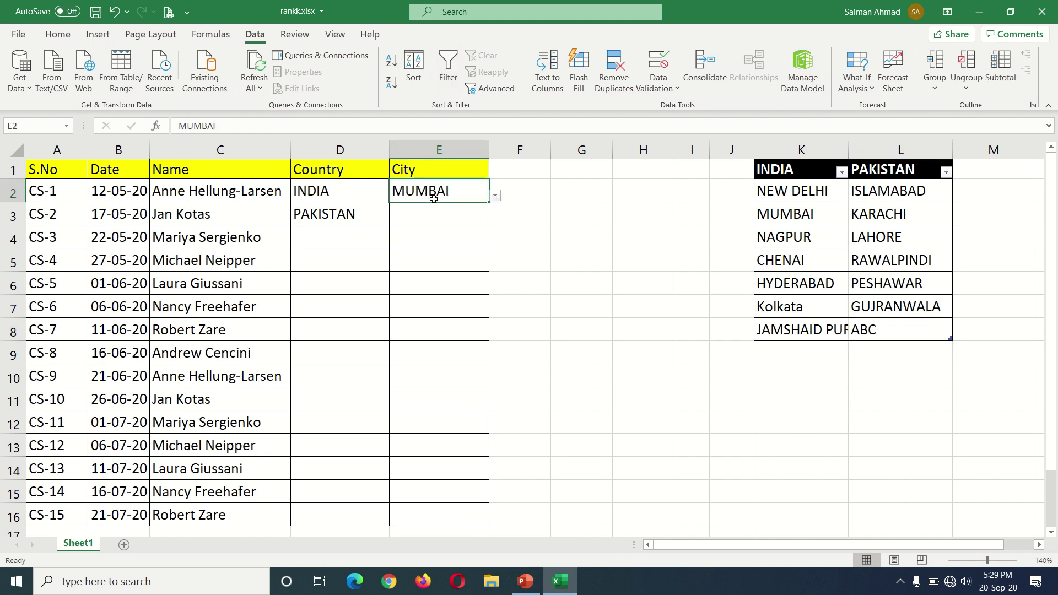
pyautogui.click(496, 200)
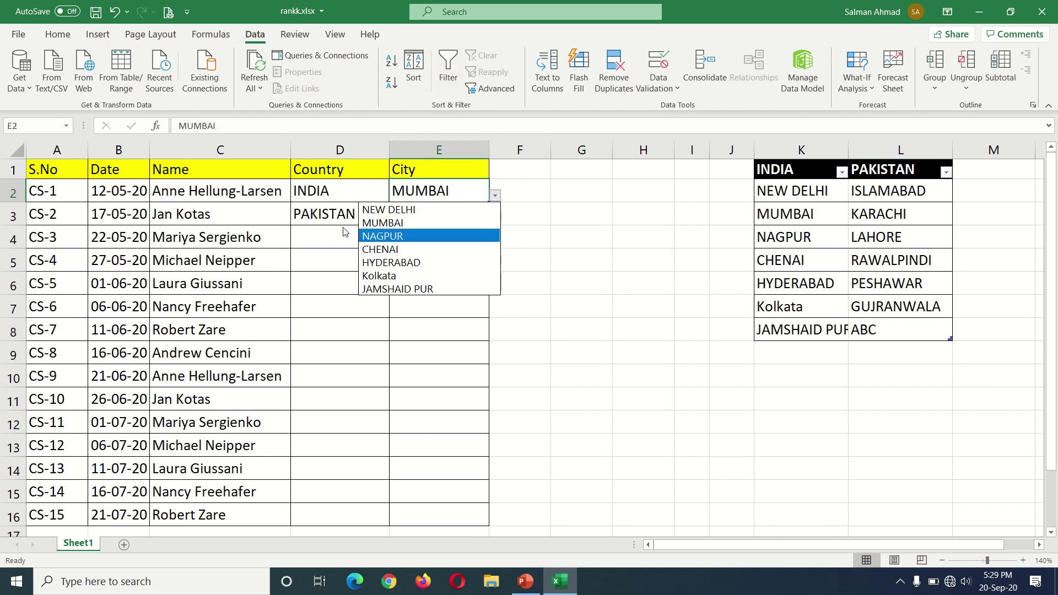
pyautogui.click(483, 219)
pyautogui.click(483, 219)
pyautogui.click(495, 219)
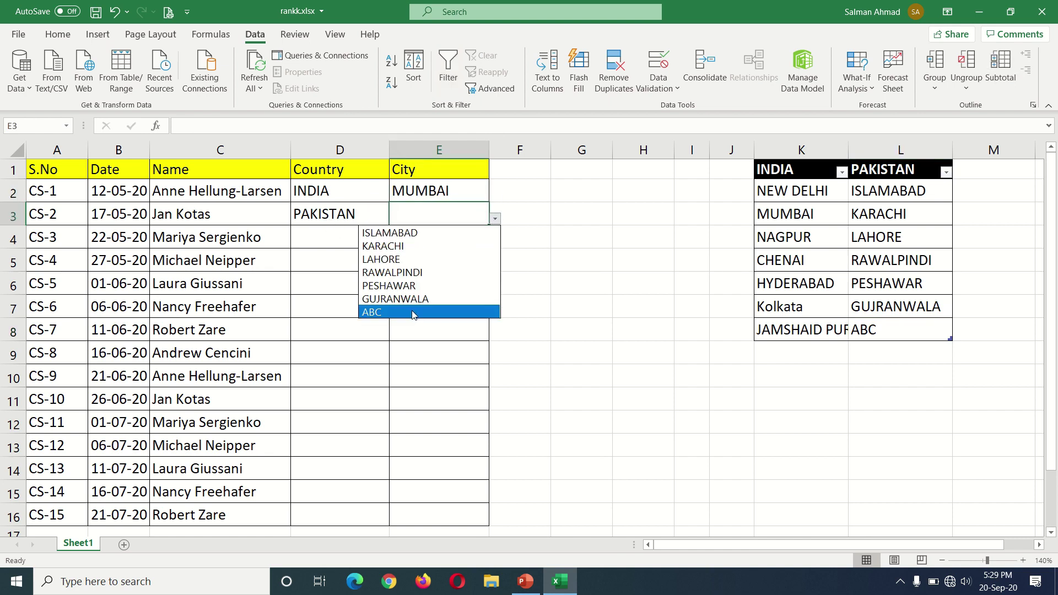
pyautogui.click(538, 305)
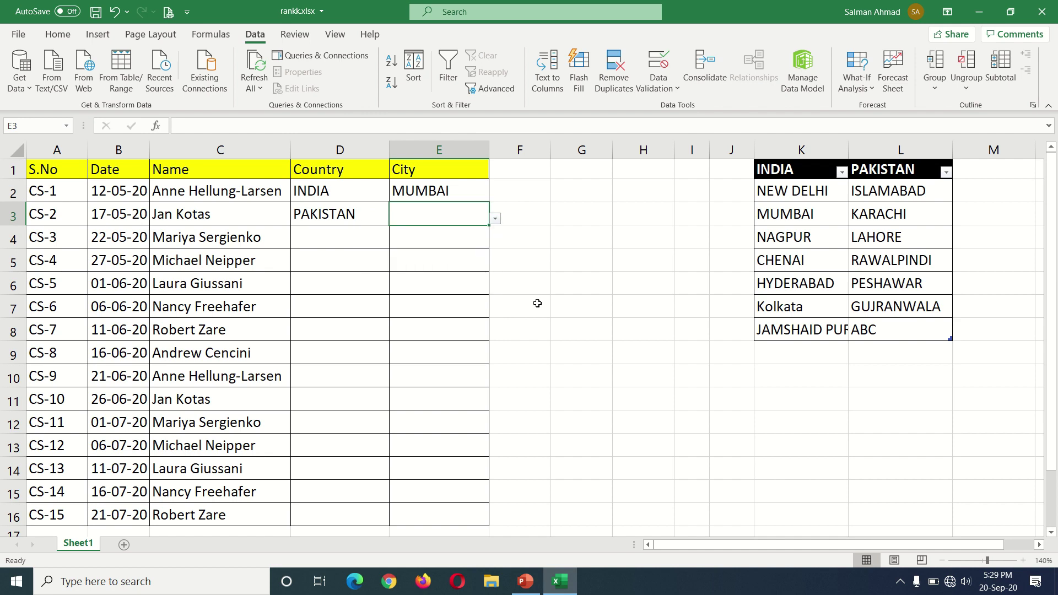